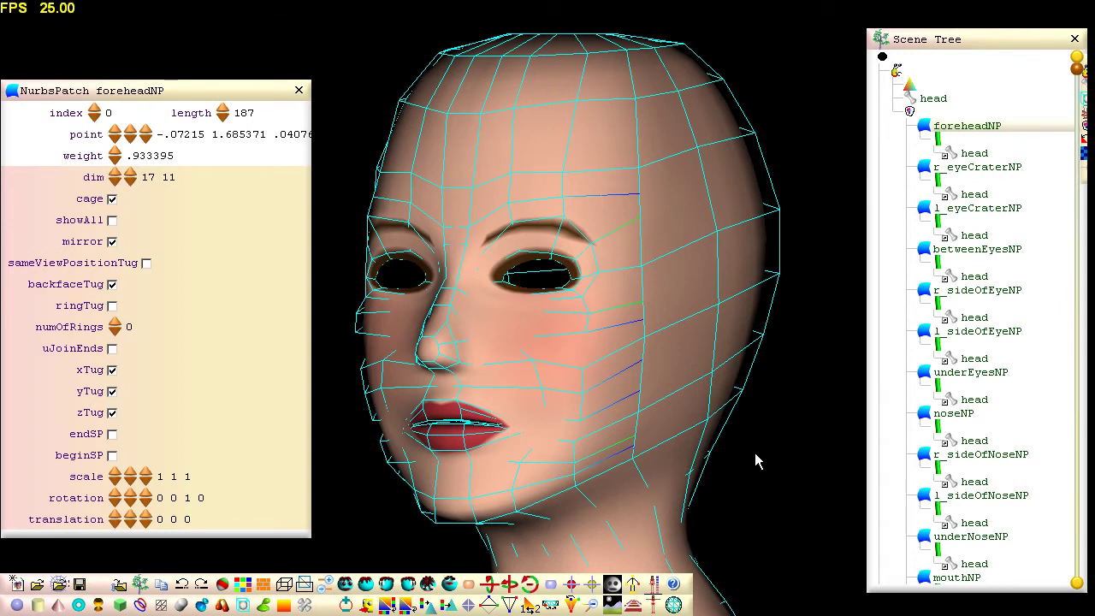
# Step: Examine the head model and its NURBS control cage from the front, sides and back
pyautogui.moveTo(754, 452); pyautogui.dragTo(749, 453, button='middle')
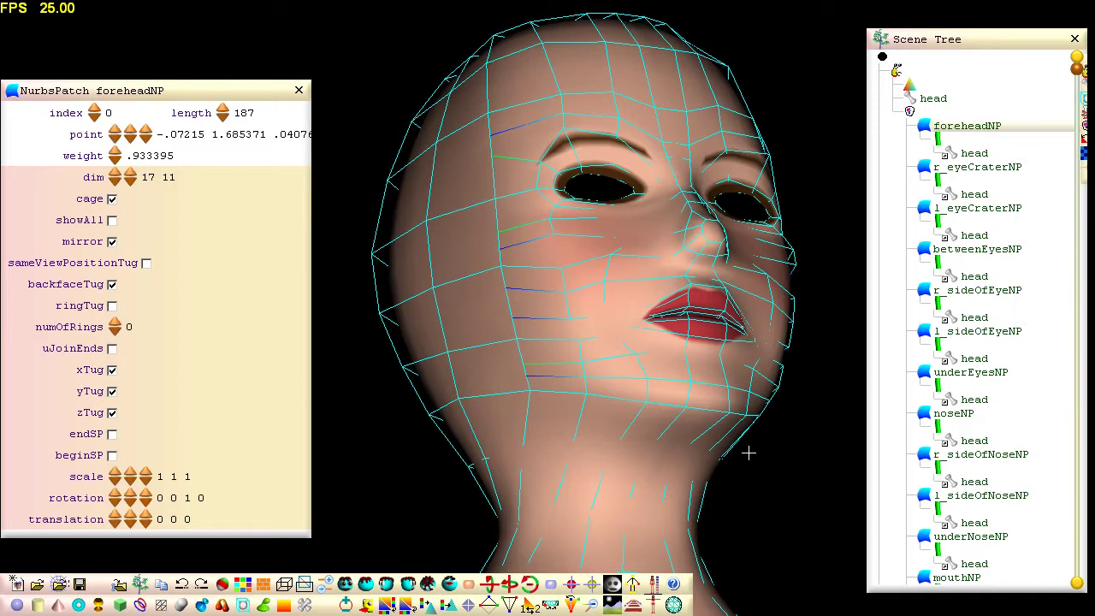
pyautogui.moveTo(748, 454); pyautogui.dragTo(779, 467)
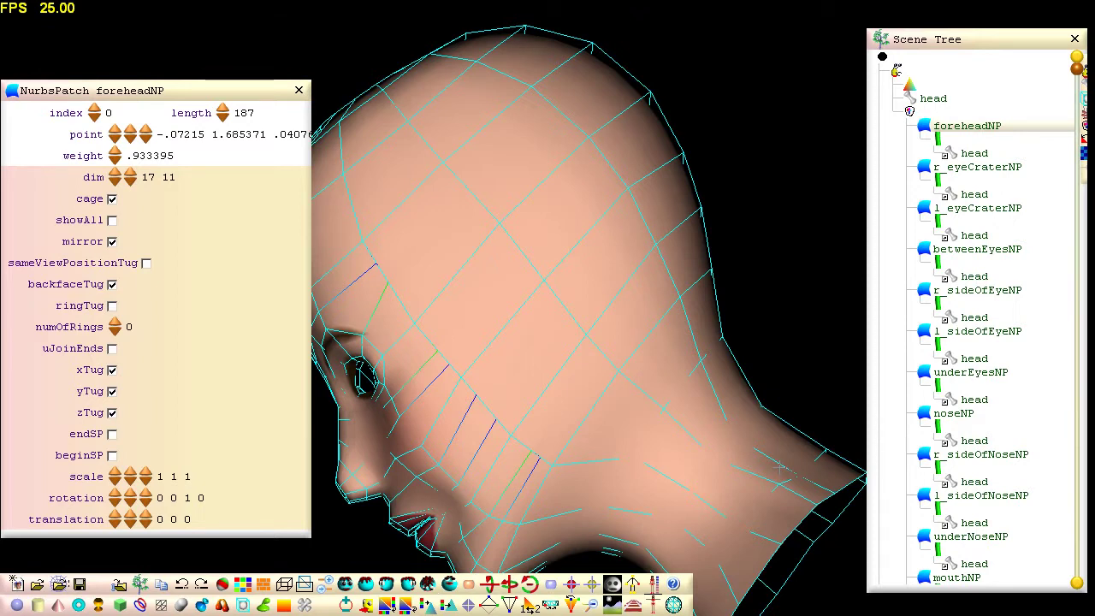
pyautogui.moveTo(779, 468); pyautogui.dragTo(780, 467)
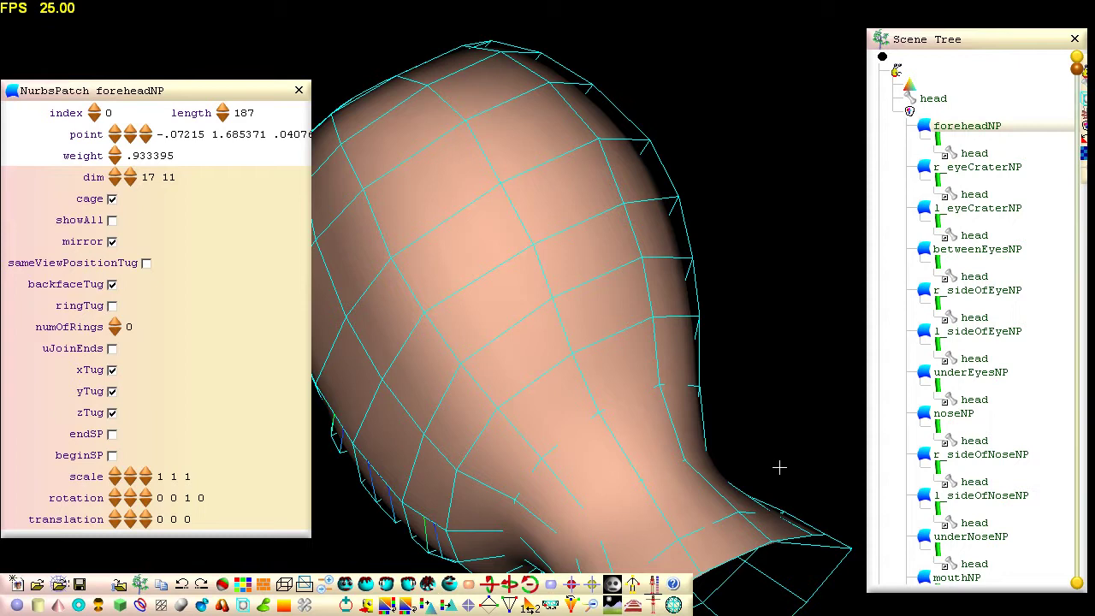
pyautogui.moveTo(779, 467); pyautogui.dragTo(779, 467)
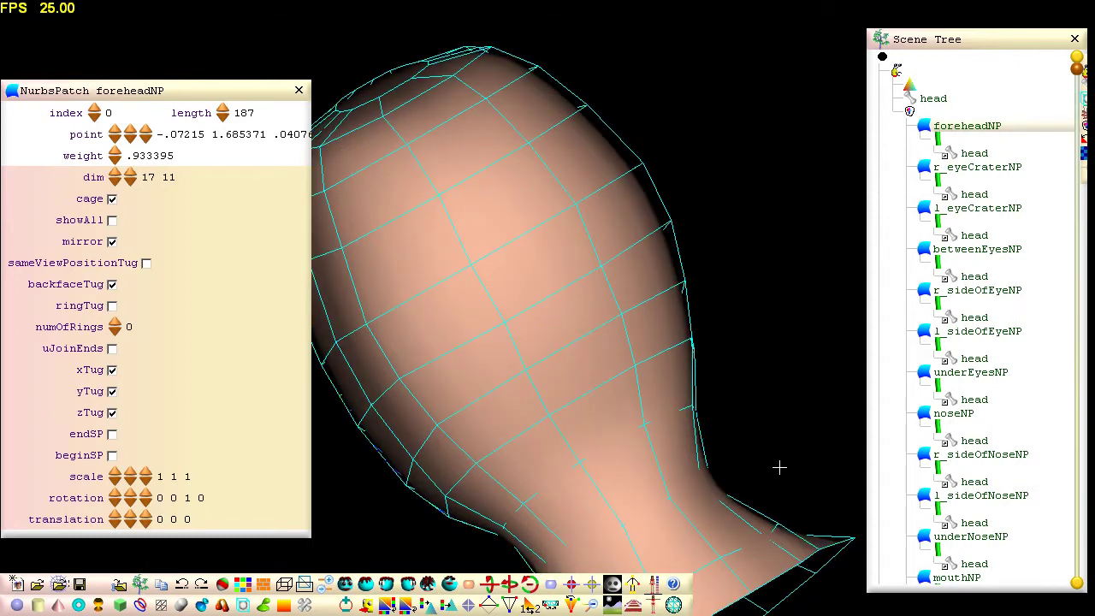
pyautogui.moveTo(779, 468); pyautogui.dragTo(780, 467)
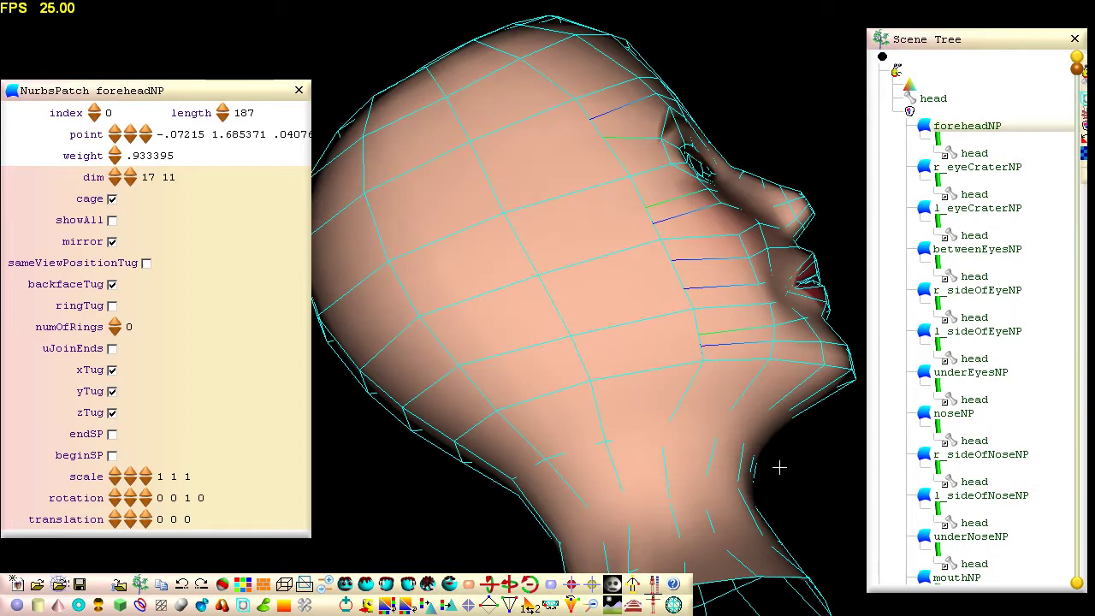
pyautogui.press('Left')
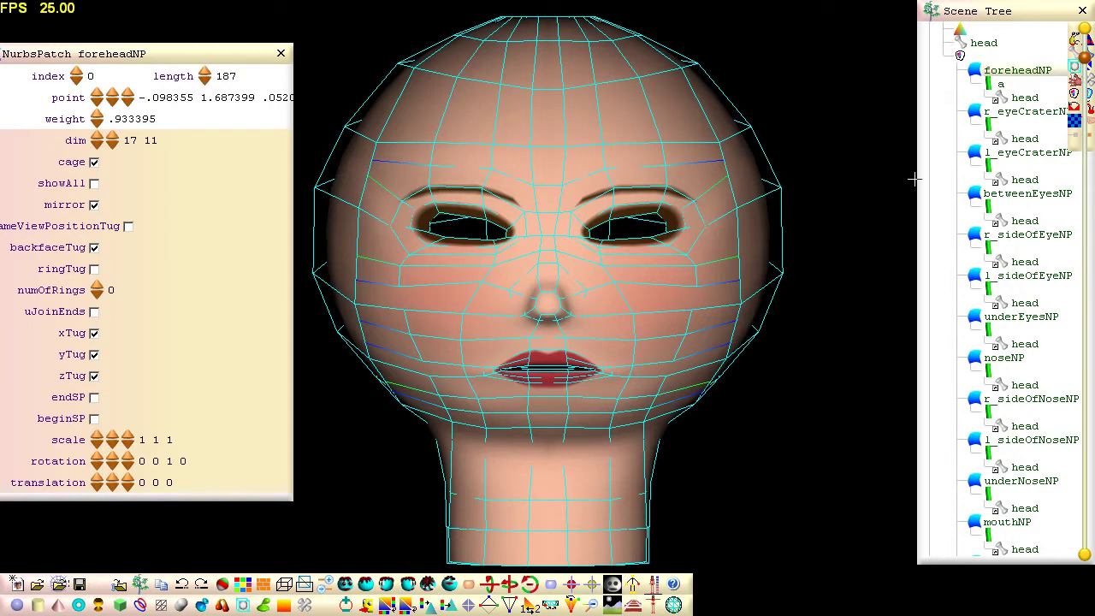
# Step: Narrow the upper sides of the head by pulling mirrored cage points of head_BackNP, foreheadNP and l_sideOfEyeNP inward
pyautogui.click(975, 71)
pyautogui.click(753, 124)
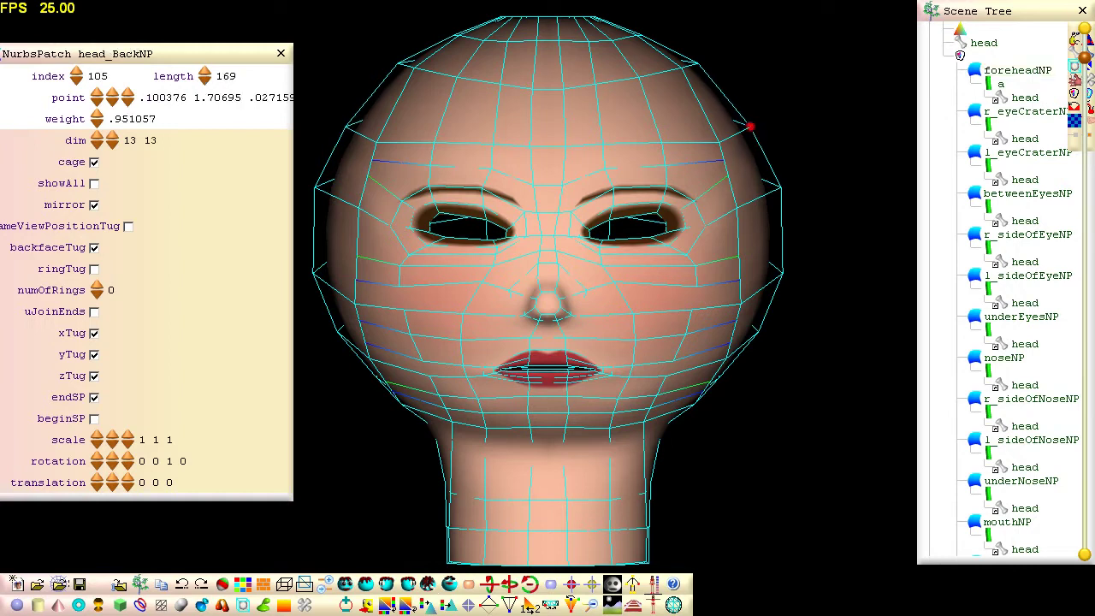
pyautogui.moveTo(779, 185); pyautogui.dragTo(742, 202)
pyautogui.click(702, 142)
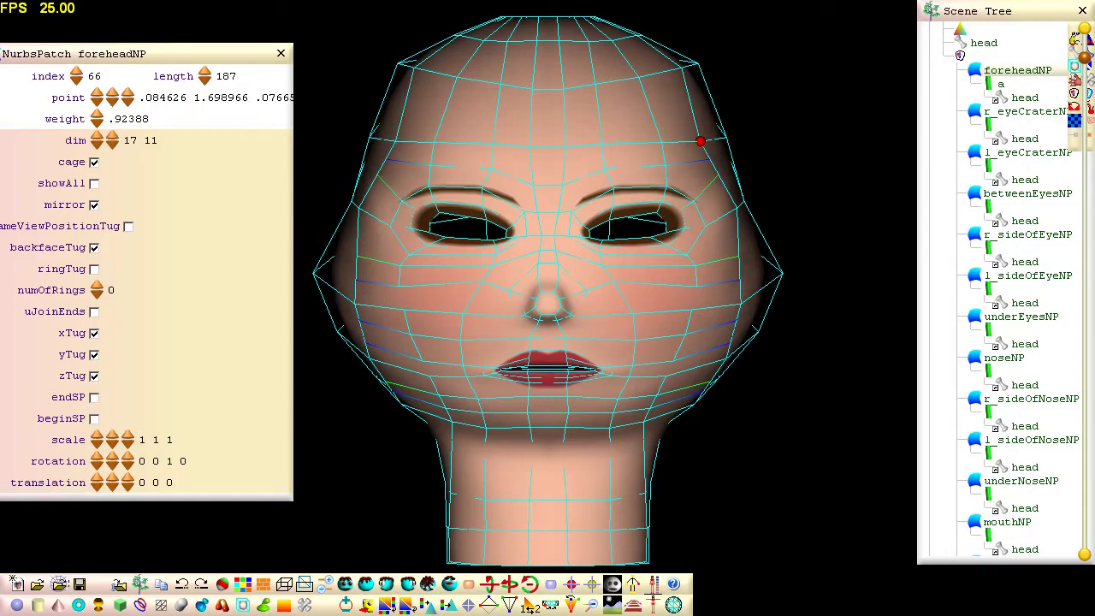
pyautogui.click(732, 207)
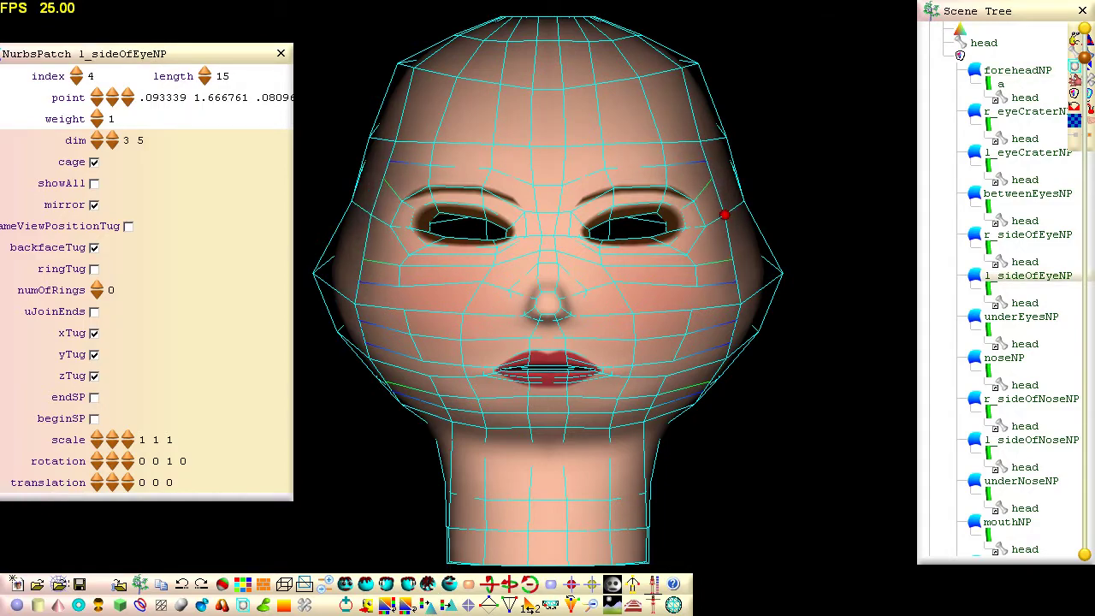
# Step: Working from beneath the head, pull the chinNeckNP control points just below the mouth forward, including indices 196, 198 and 164
pyautogui.press('Left')
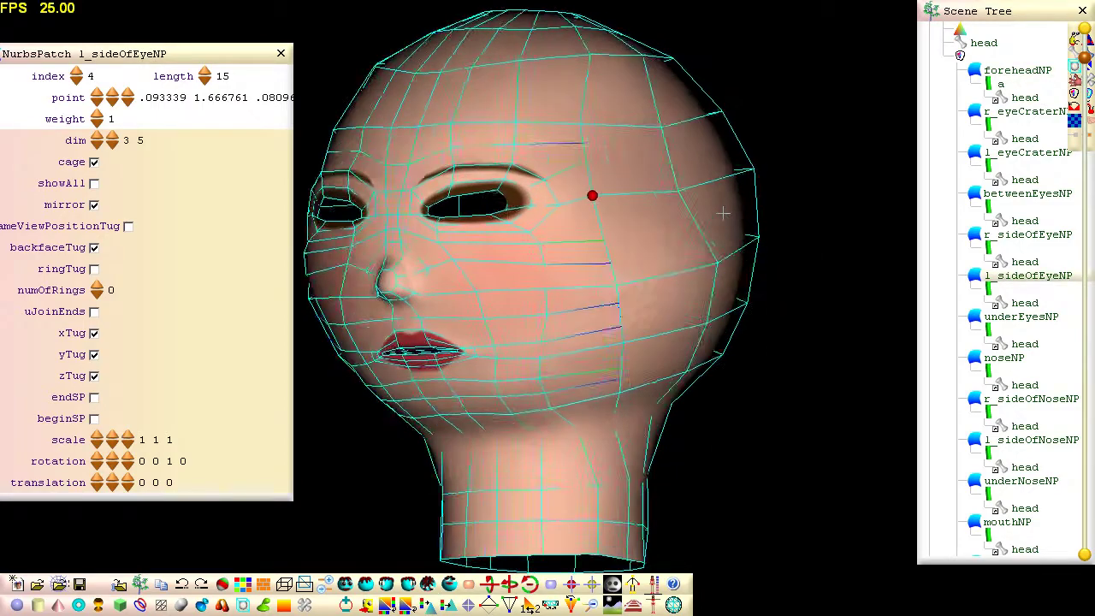
pyautogui.press('Right')
pyautogui.press('Up')
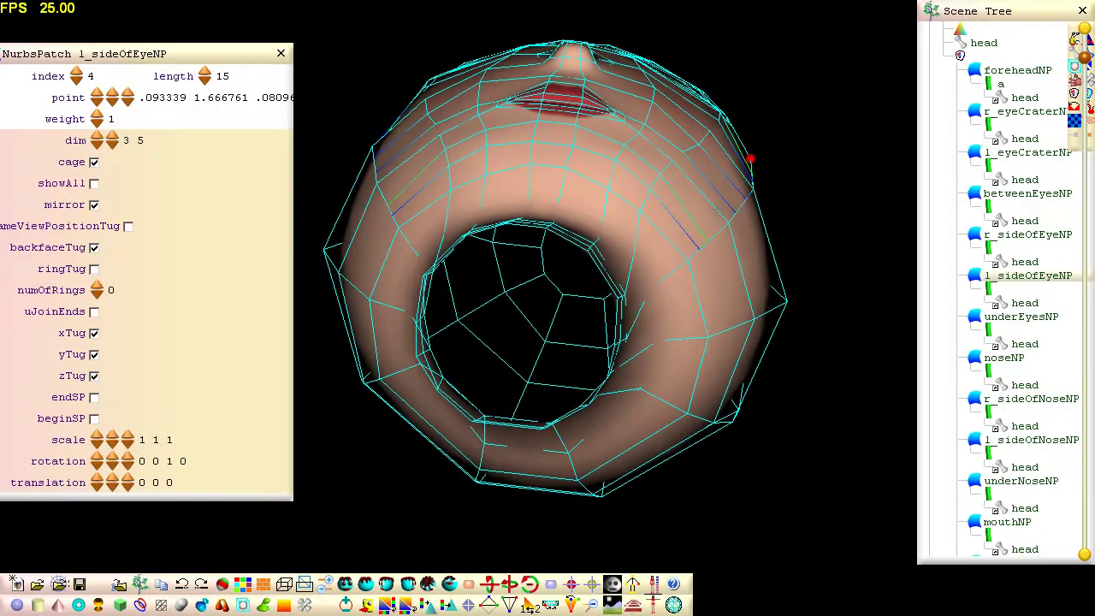
pyautogui.click(580, 117)
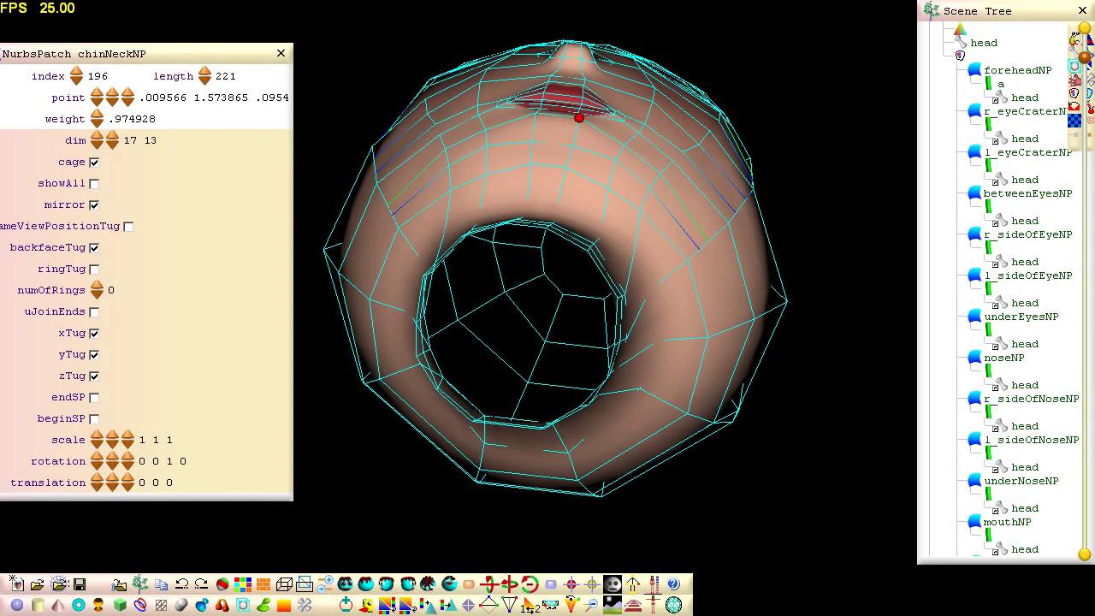
pyautogui.moveTo(572, 144); pyautogui.dragTo(580, 122)
pyautogui.click(626, 138)
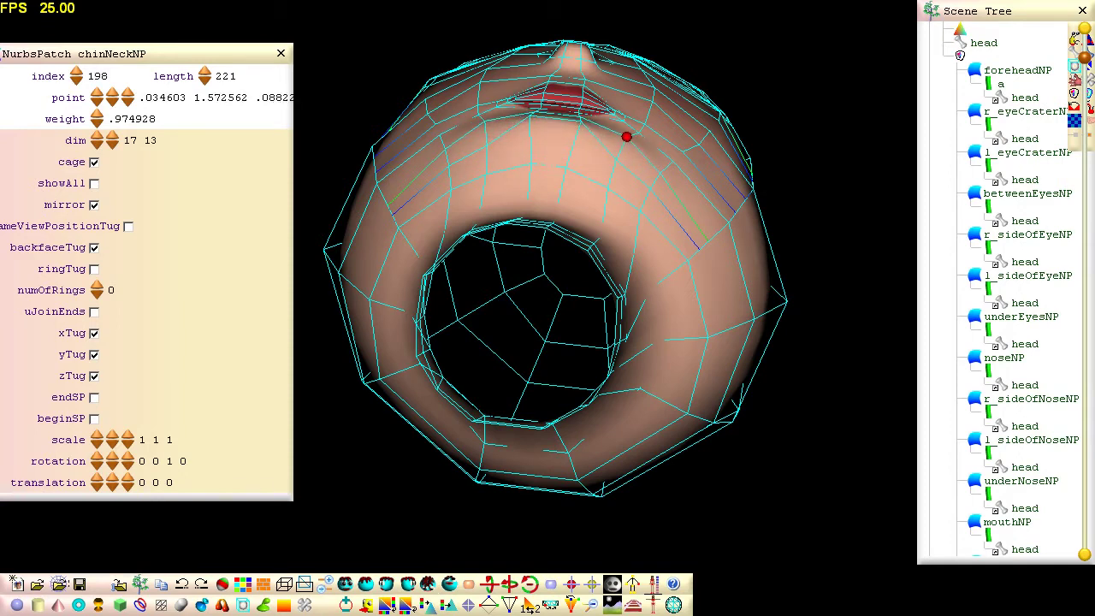
pyautogui.click(616, 151)
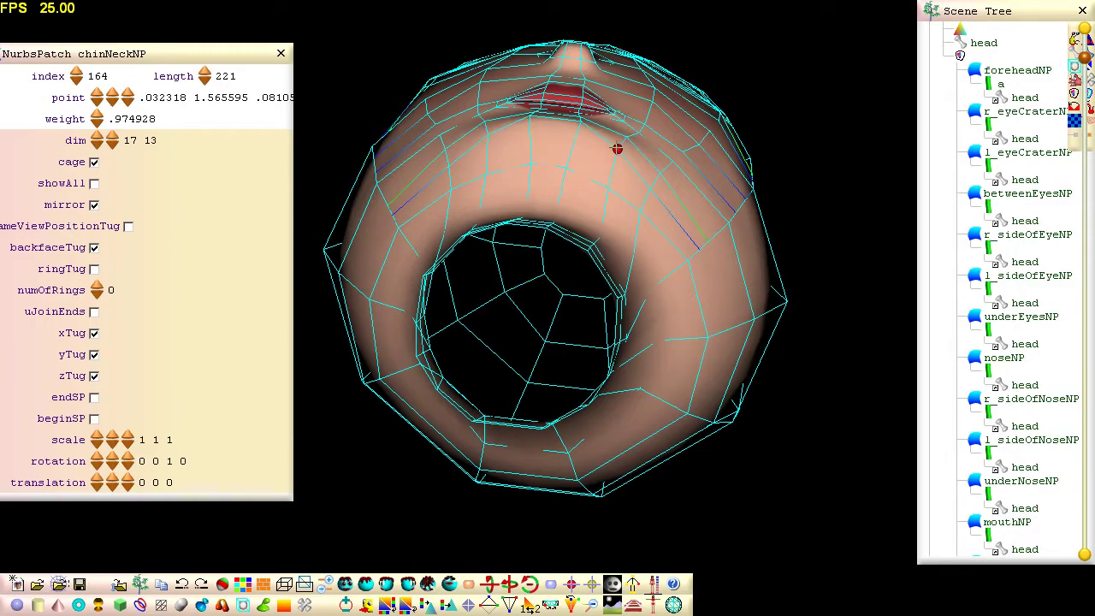
# Step: In side view, pull the chinNeckNP points at the chin down and forward to form a more defined chin
pyautogui.press('Left')
pyautogui.press('Down')
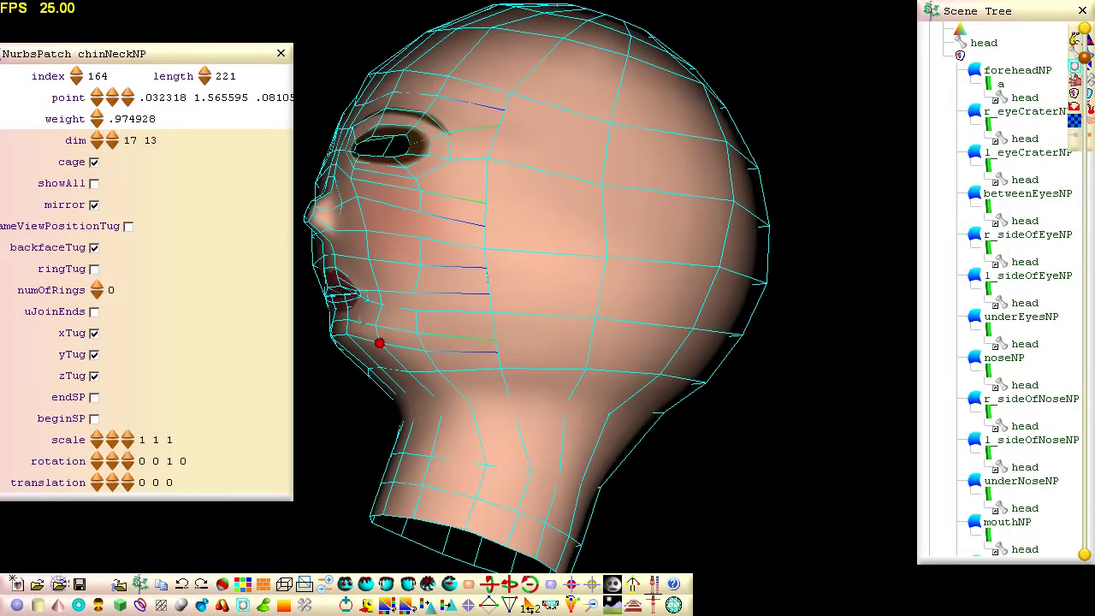
pyautogui.click(346, 333)
pyautogui.moveTo(345, 334); pyautogui.dragTo(370, 360)
pyautogui.click(370, 343)
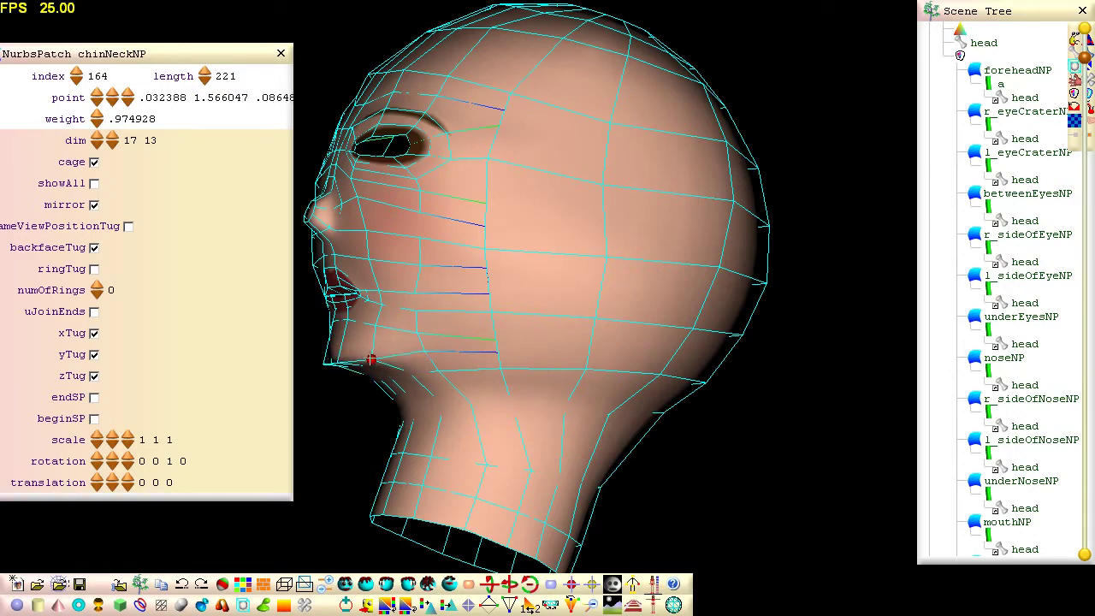
# Step: Reshape the underside of the chin by moving chinNeckNP points 126 and 124, using the wireframe display temporarily
pyautogui.moveTo(370, 359); pyautogui.dragTo(369, 357, button='middle')
pyautogui.click(674, 606)
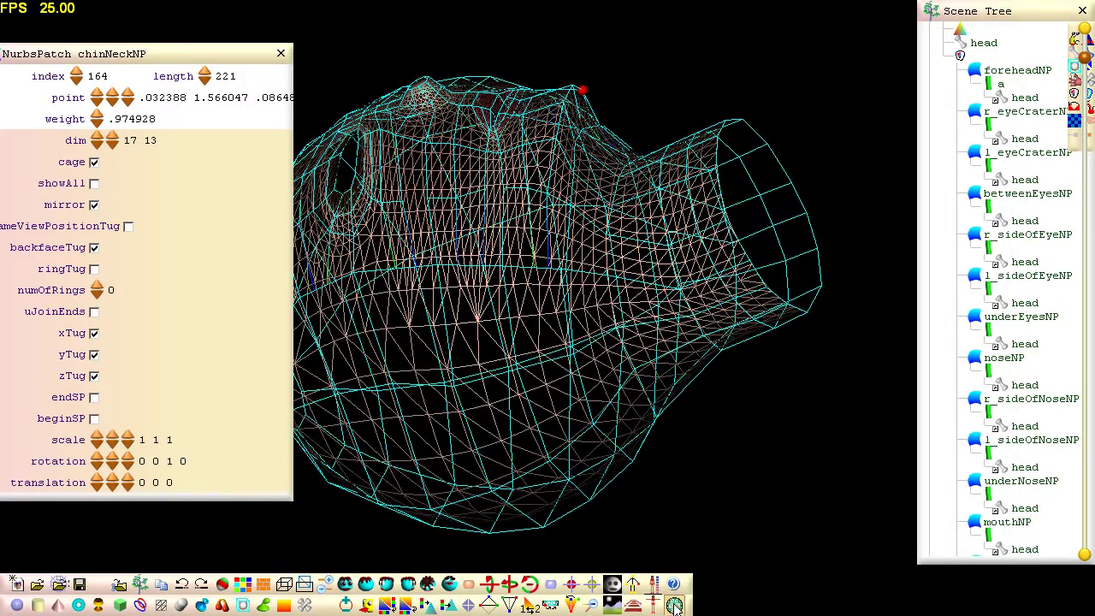
pyautogui.click(575, 141)
pyautogui.moveTo(575, 141); pyautogui.dragTo(587, 106)
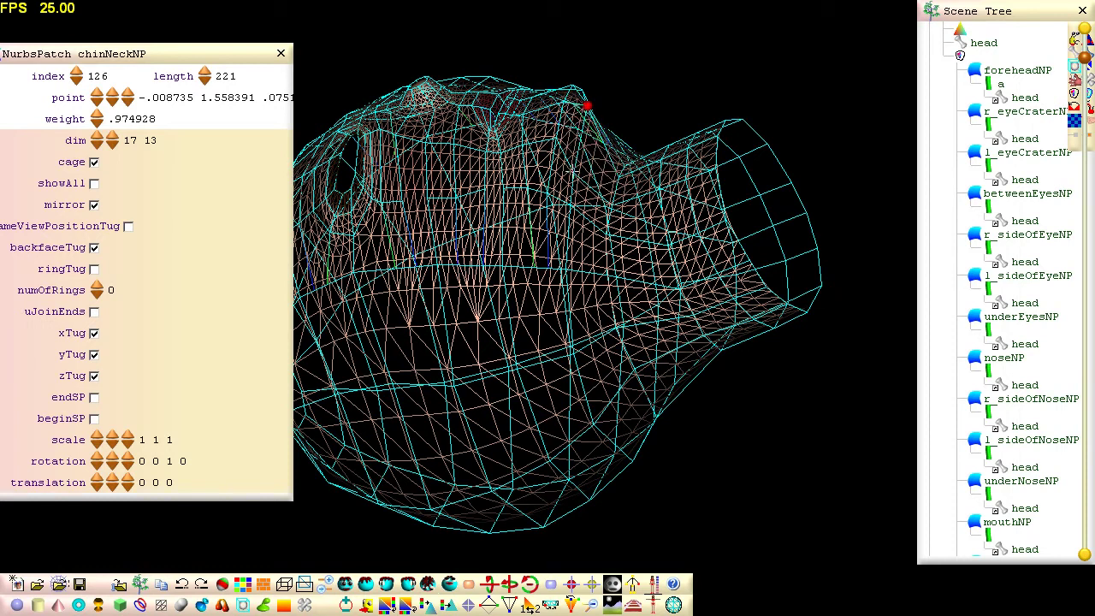
pyautogui.click(571, 153)
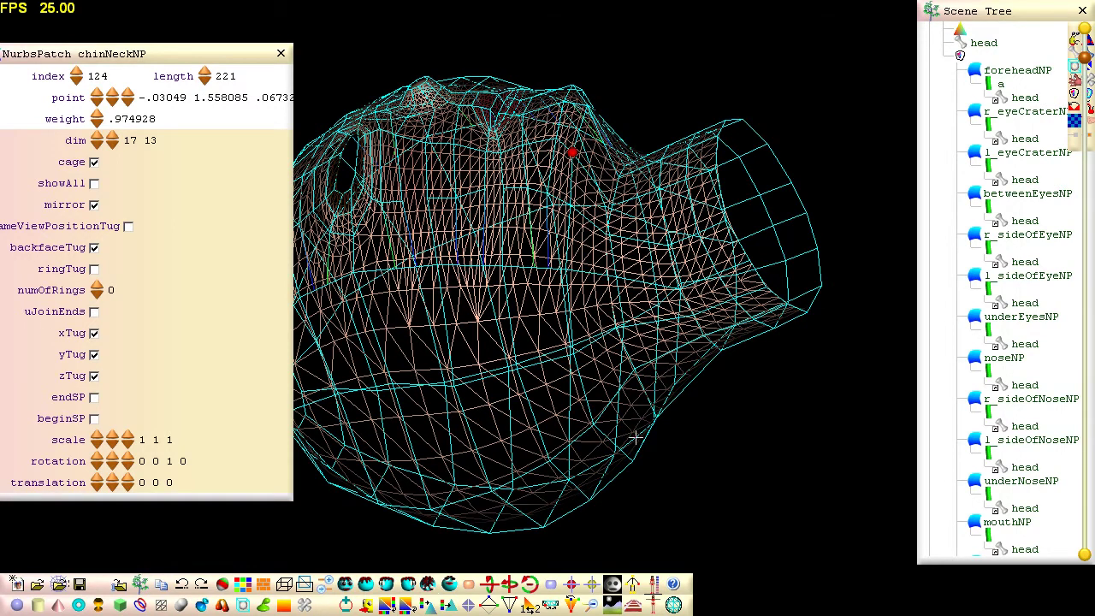
pyautogui.click(674, 605)
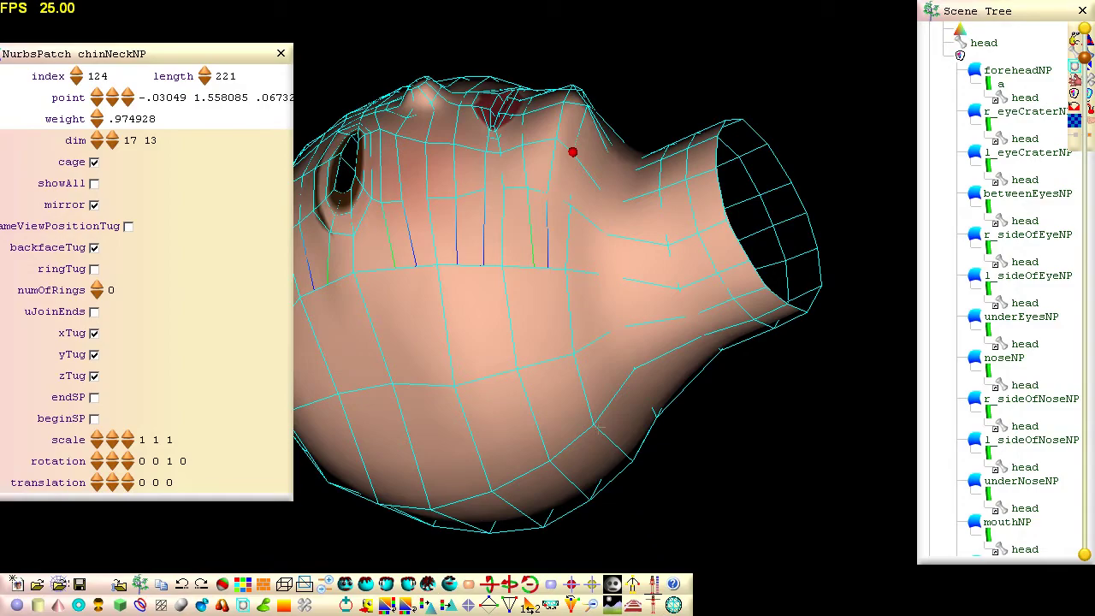
pyautogui.moveTo(550, 313); pyautogui.dragTo(546, 308, button='middle')
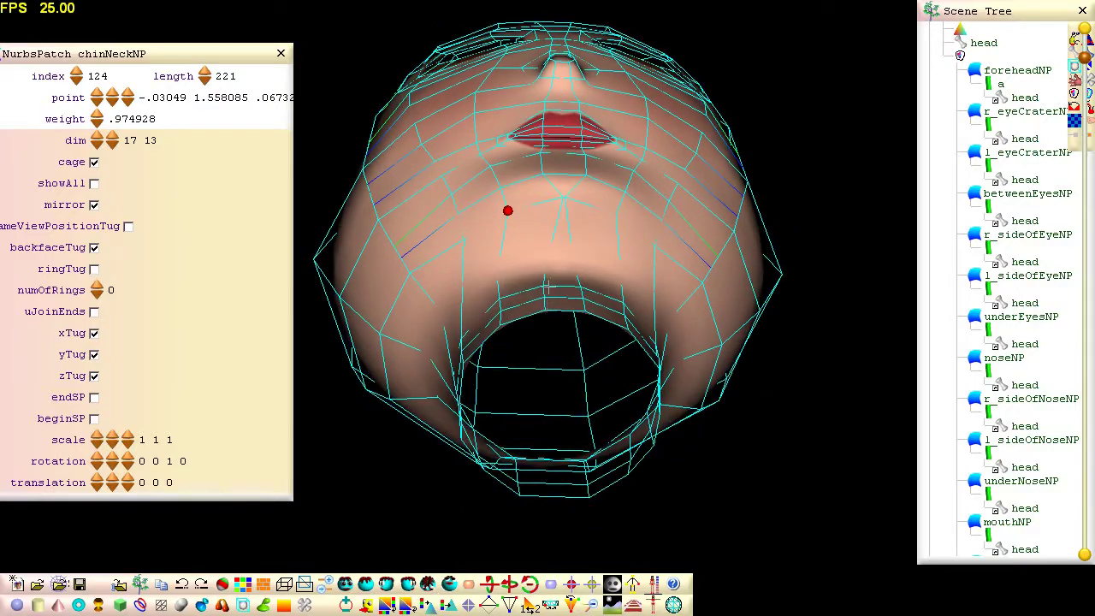
pyautogui.click(549, 198)
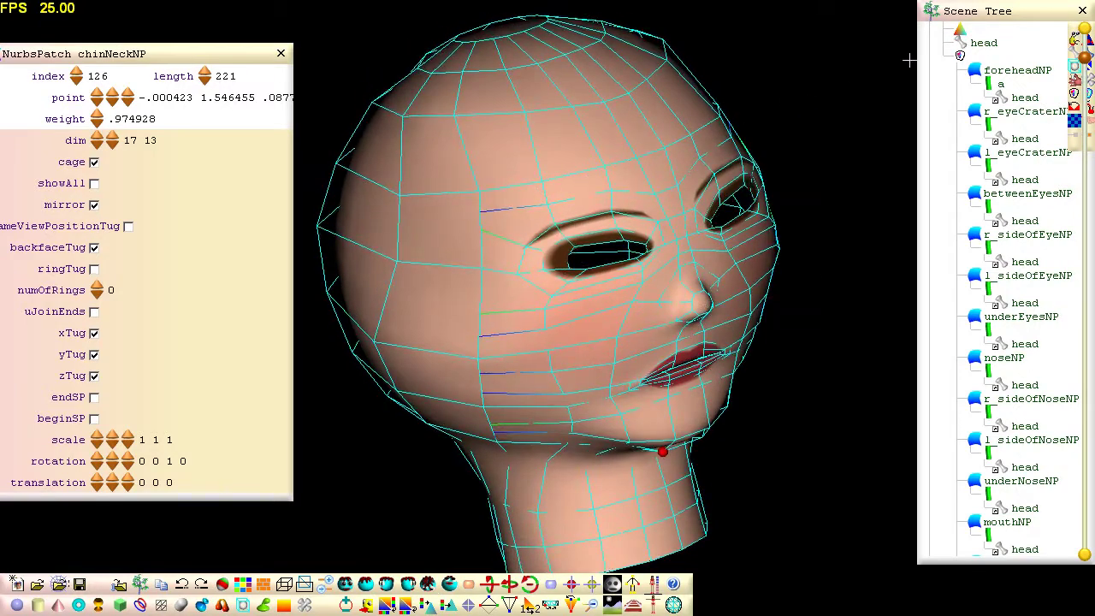
# Step: Select the head mesh part, pick a vertex on the lower lip and display the mesh as wireframe
pyautogui.click(962, 42)
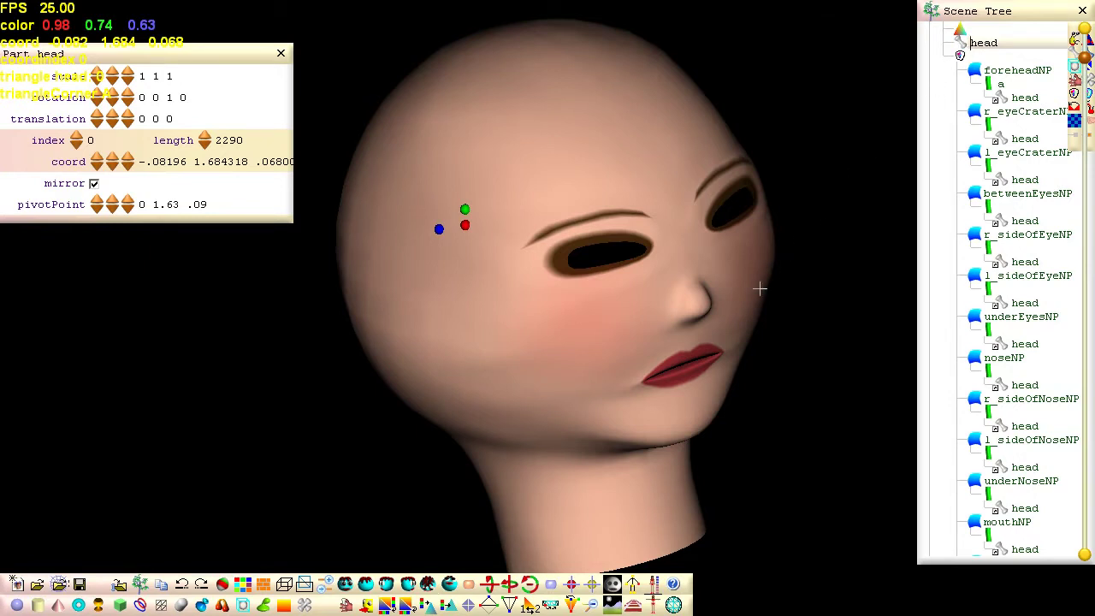
pyautogui.click(693, 370)
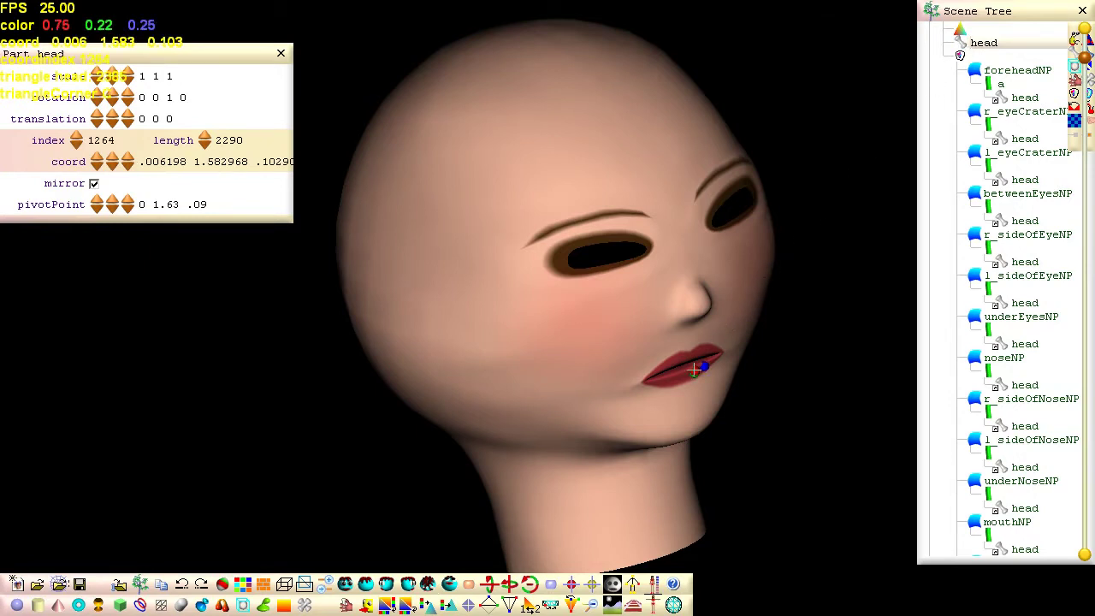
pyautogui.click(674, 605)
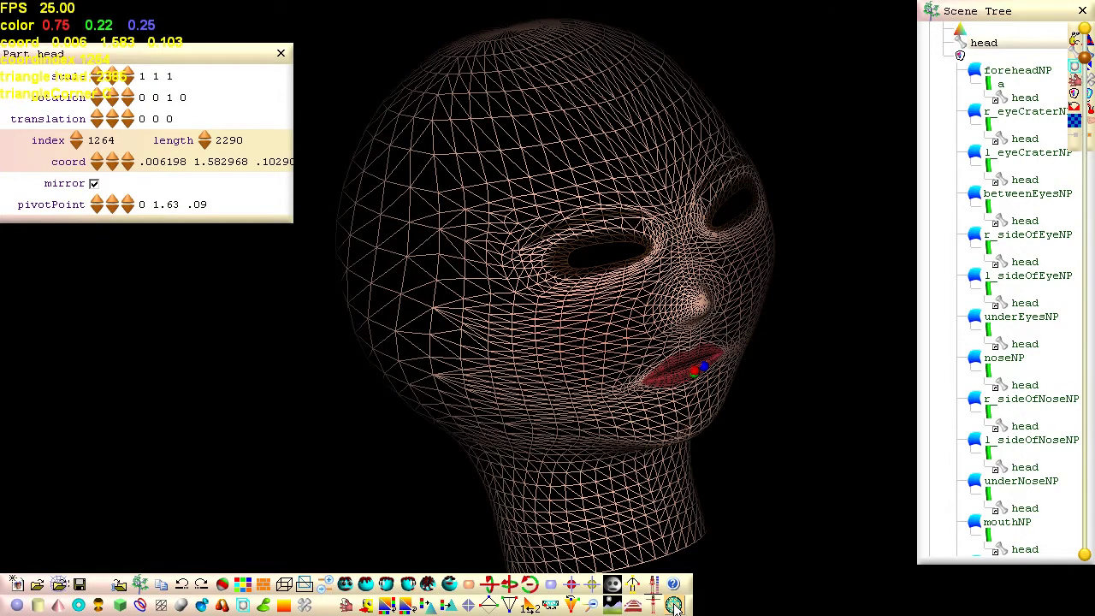
# Step: Centre the view on the picked lip vertex and shift two mirrored mesh vertices below the lower lip slightly outward
pyautogui.scroll(1, 547, 308)
pyautogui.scroll(5, 547, 308)
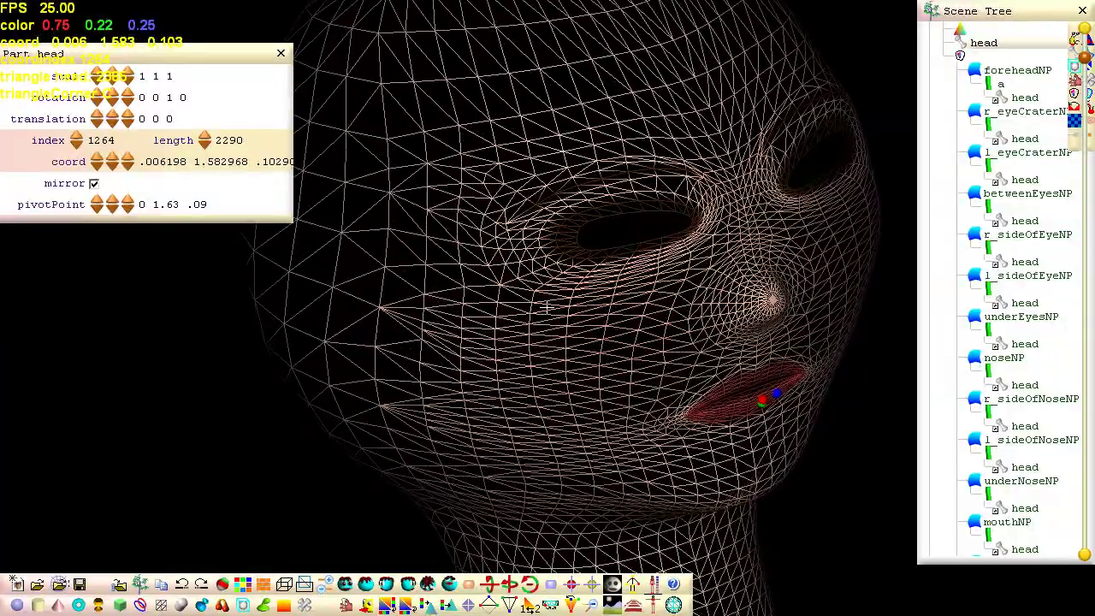
pyautogui.scroll(6, 548, 307)
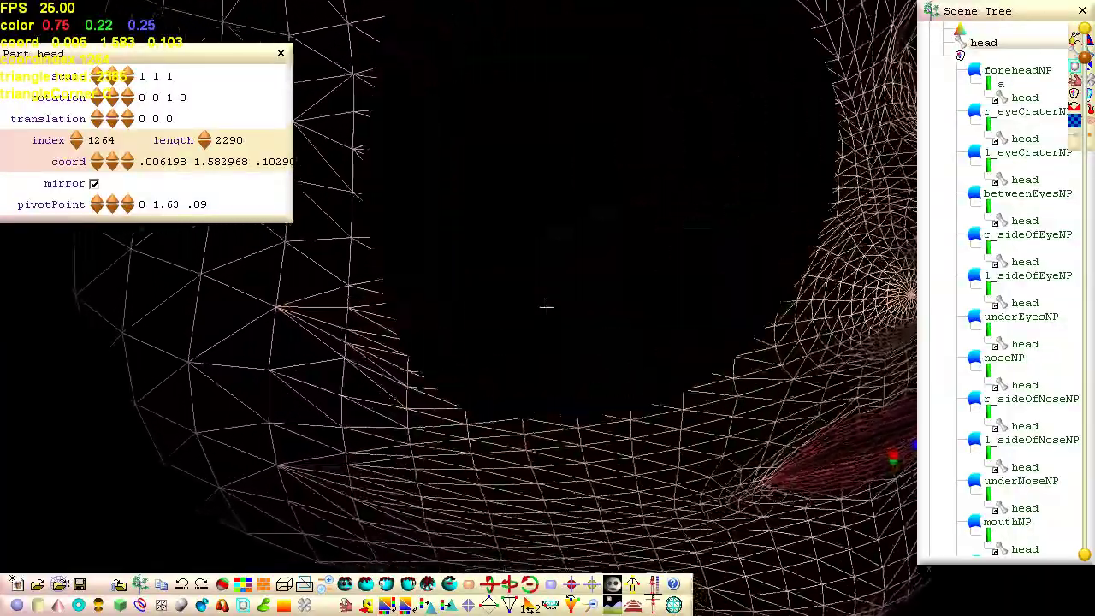
pyautogui.scroll(1, 547, 307)
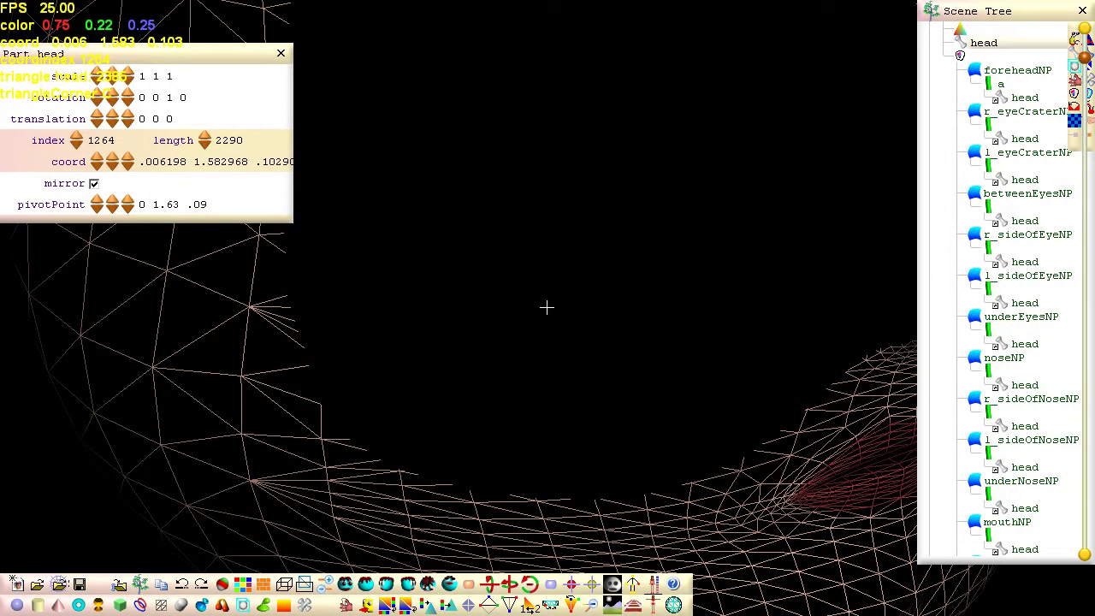
pyautogui.click(572, 586)
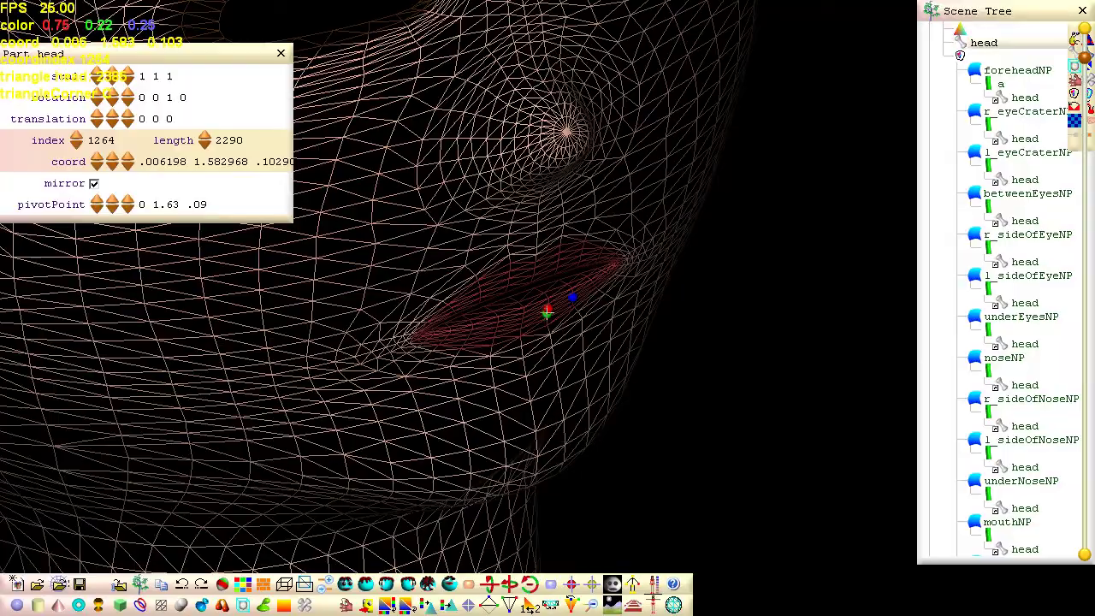
pyautogui.scroll(1, 547, 308)
pyautogui.scroll(8, 547, 308)
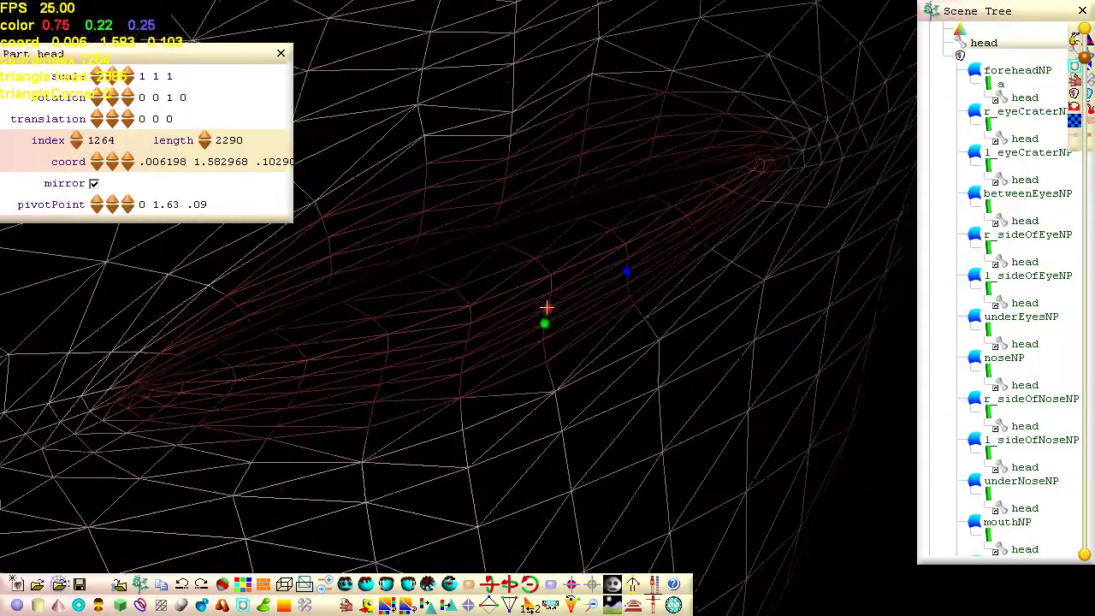
pyautogui.press('Left')
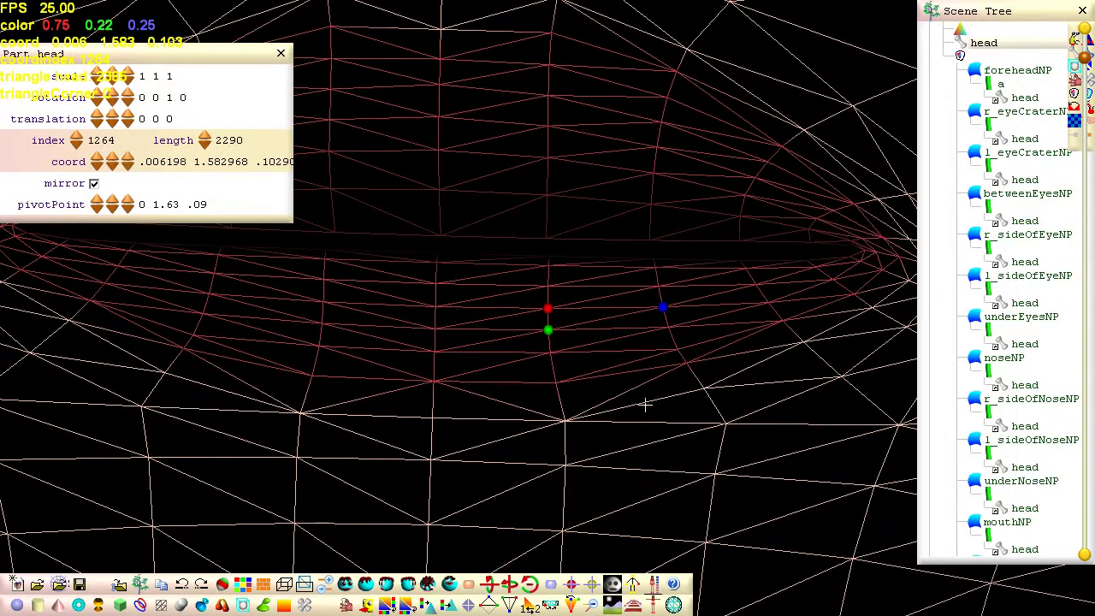
pyautogui.click(716, 473)
pyautogui.moveTo(717, 474); pyautogui.dragTo(732, 474)
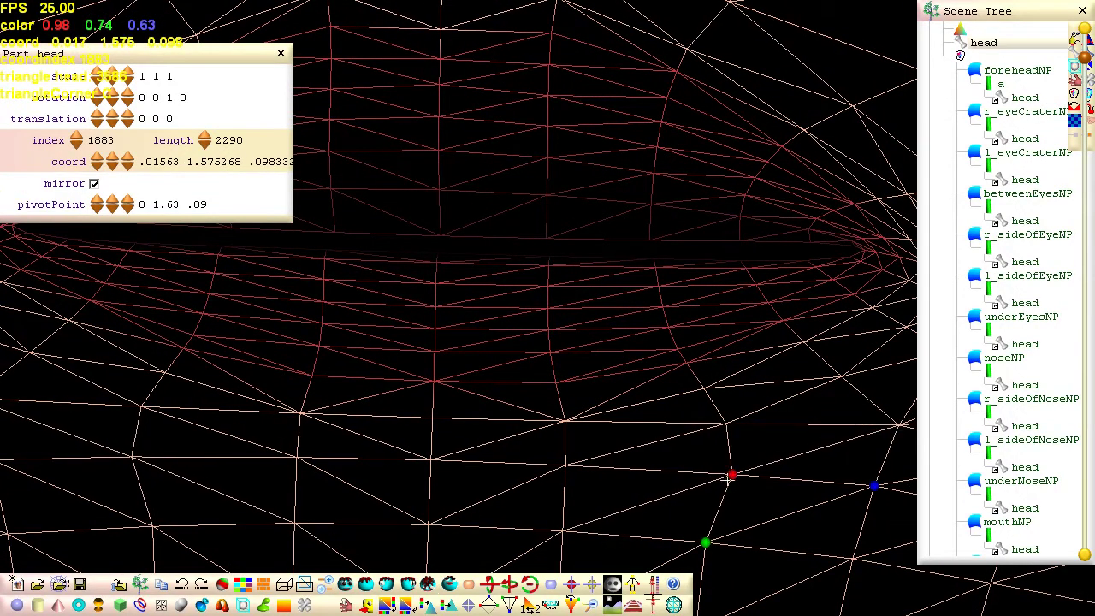
pyautogui.click(706, 540)
pyautogui.moveTo(705, 542); pyautogui.dragTo(716, 542)
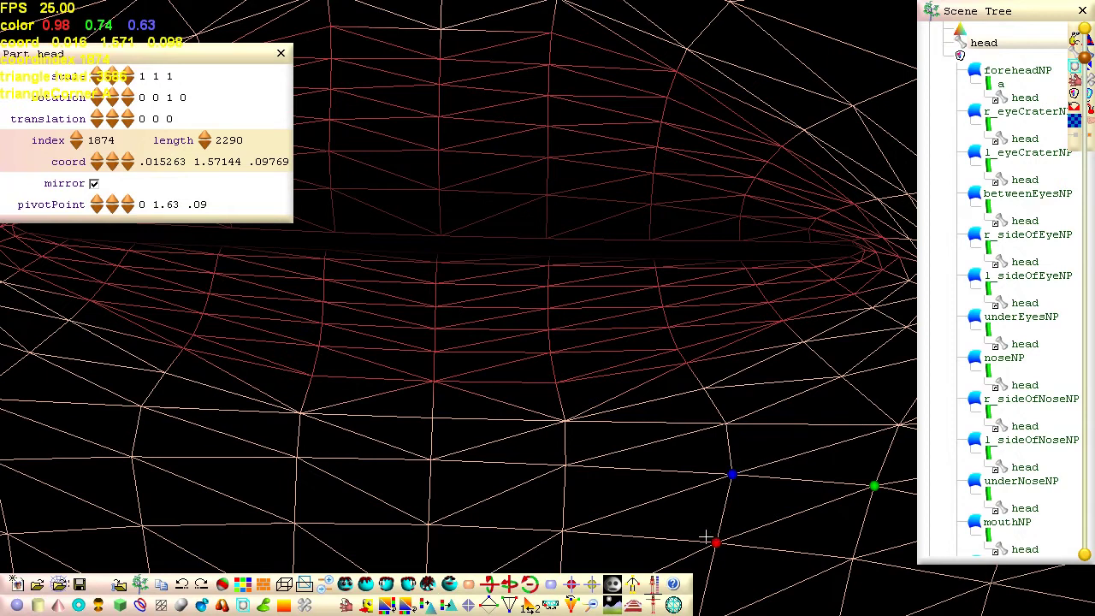
# Step: Lower the middle vertex of the lower lip's bottom edge and the vertex beside it
pyautogui.moveTo(434, 380); pyautogui.dragTo(433, 396)
pyautogui.click(558, 384)
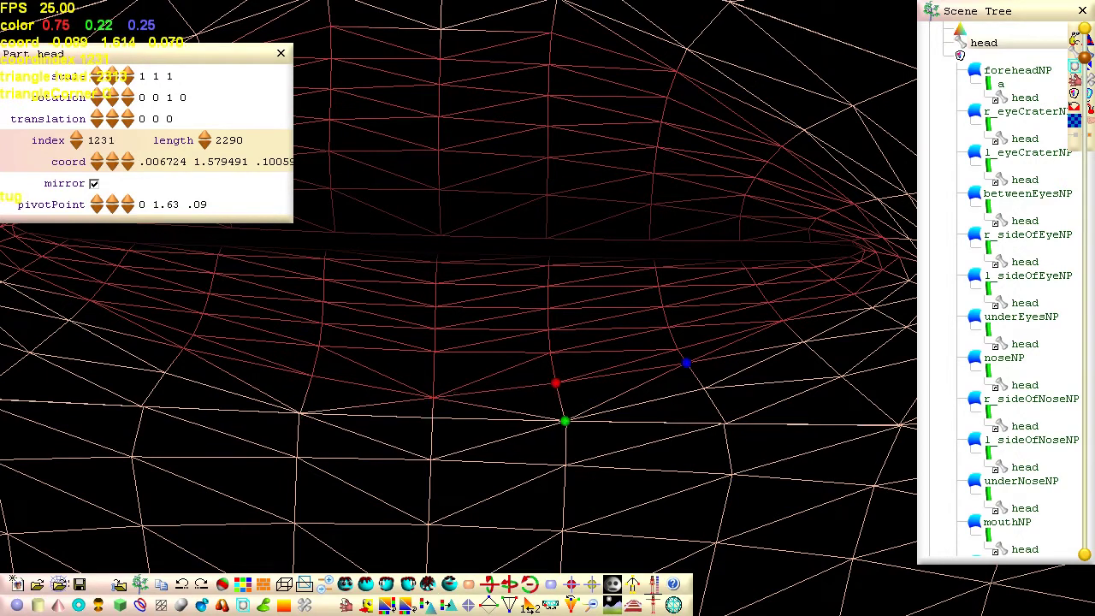
pyautogui.moveTo(558, 383); pyautogui.dragTo(568, 389)
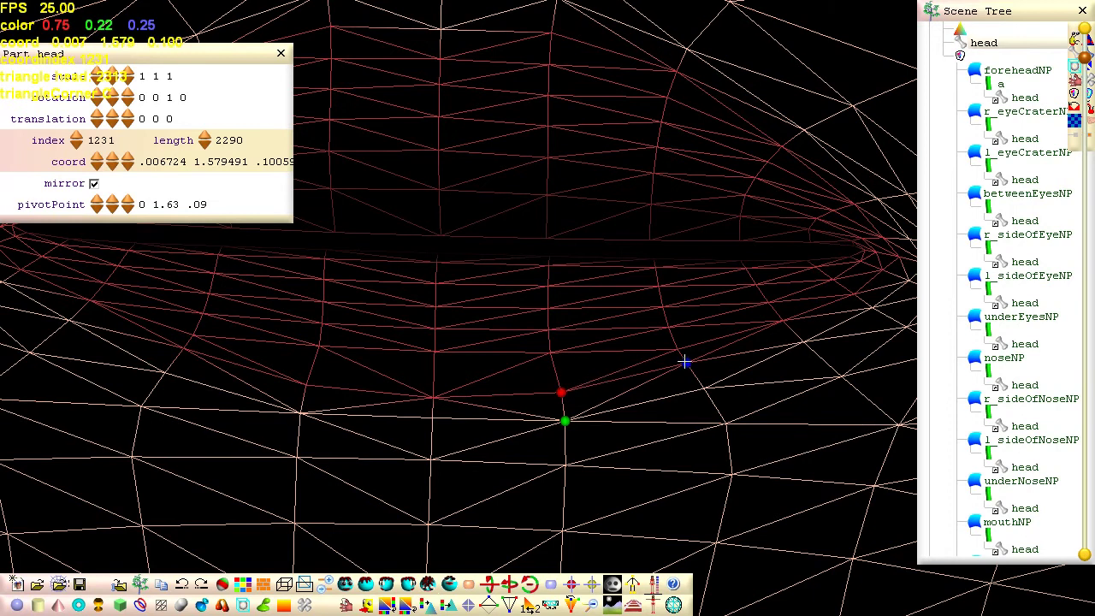
# Step: Lower the two outer vertices on the lower lip's bottom edge toward the mouth corner
pyautogui.moveTo(687, 363); pyautogui.dragTo(695, 374)
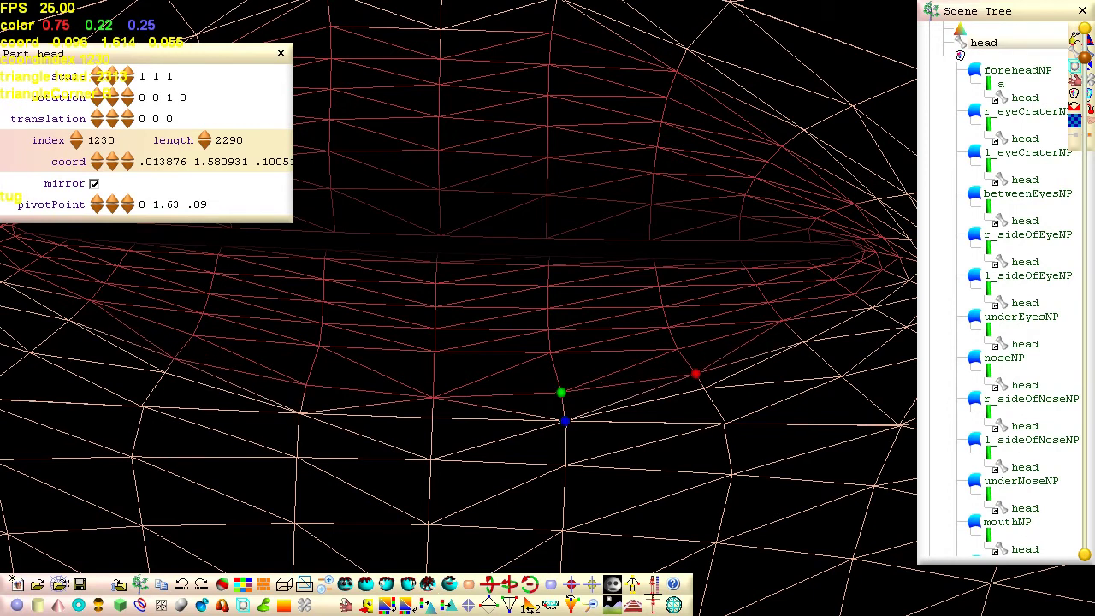
pyautogui.click(780, 319)
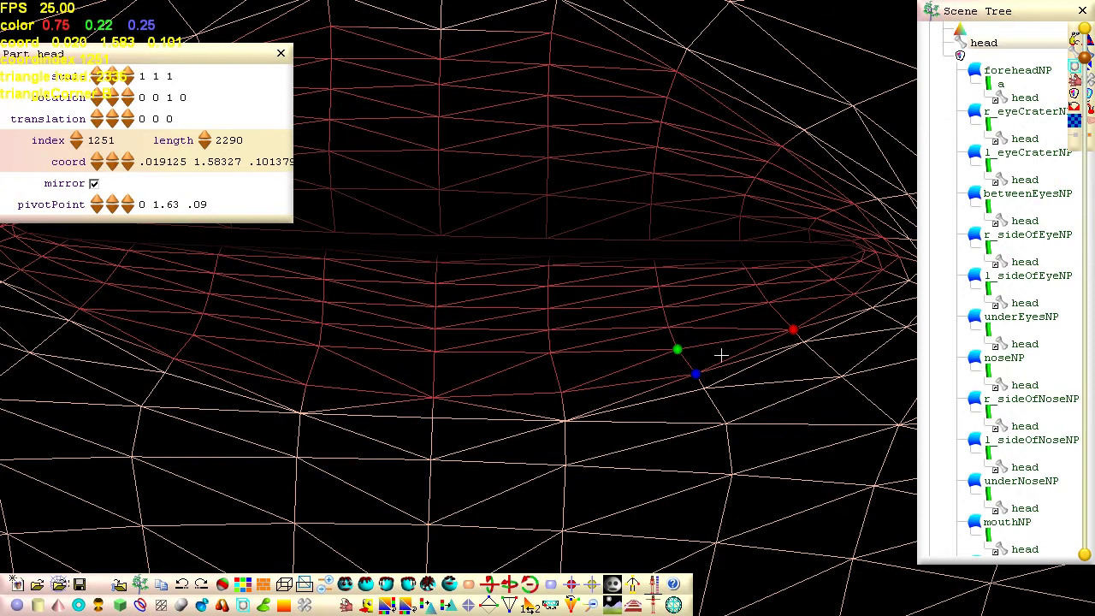
# Step: Tear the vertex just below the lower lip away from the mesh with mirroring on, and inspect the gap in shaded display
pyautogui.moveTo(564, 420)
pyautogui.mouseDown()
pyautogui.moveTo(567, 411)
pyautogui.moveTo(567, 442)
pyautogui.mouseUp()
pyautogui.click(673, 605)
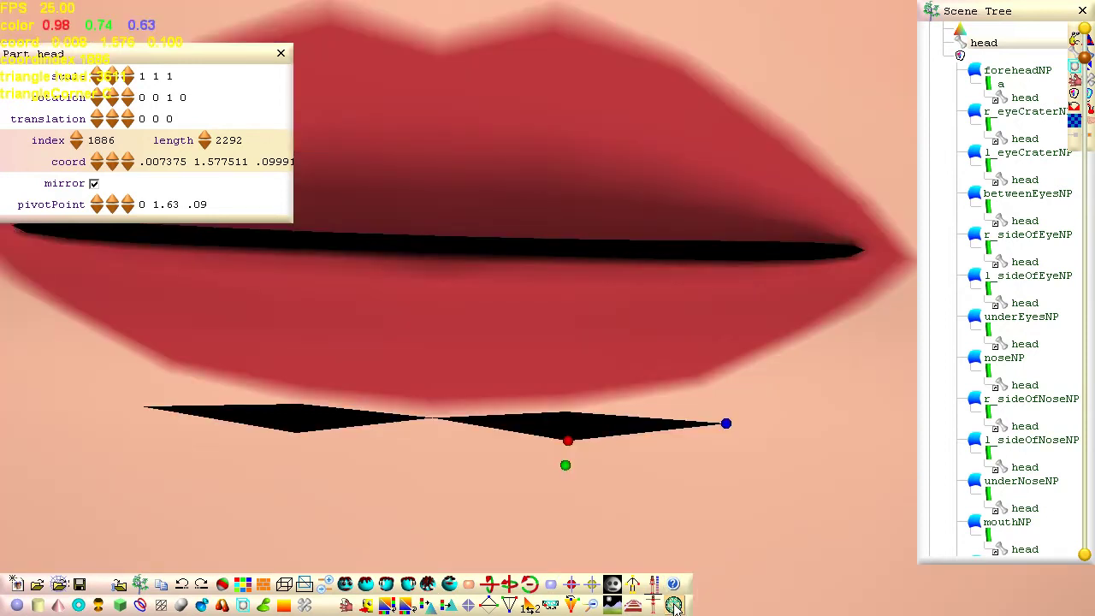
pyautogui.click(674, 605)
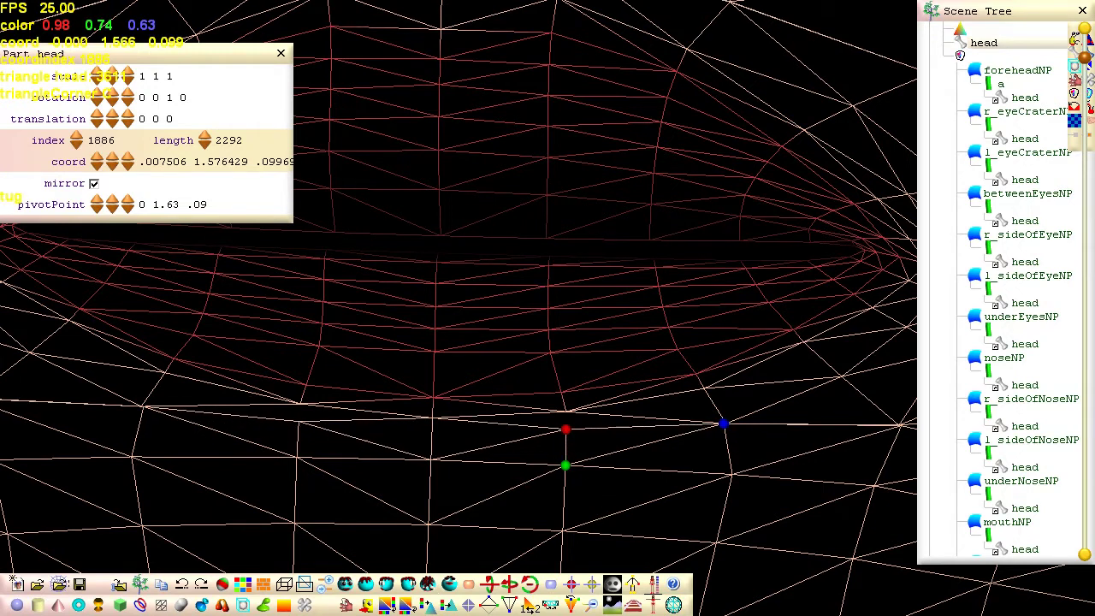
# Step: Move the separated vertex back to close the gap below the lower lip, and check the surface in shaded display
pyautogui.click(564, 413)
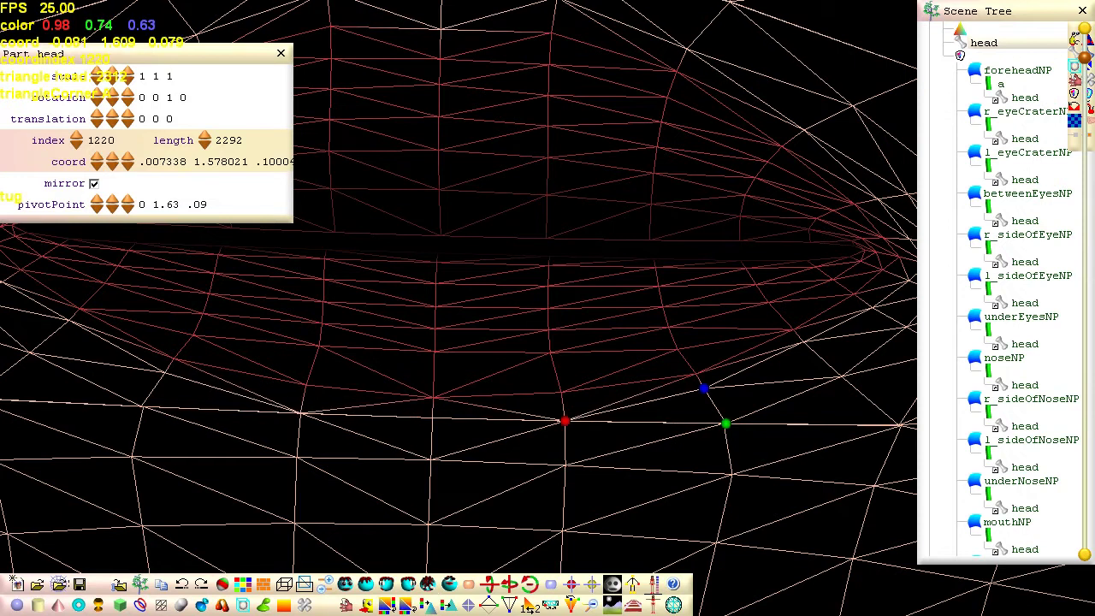
pyautogui.click(673, 604)
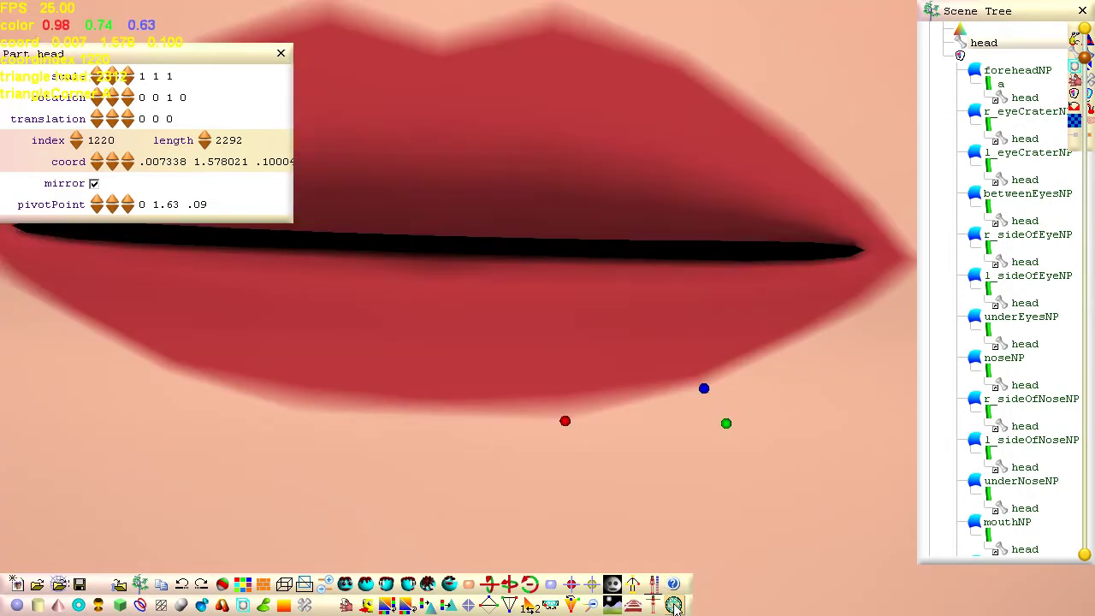
pyautogui.click(674, 604)
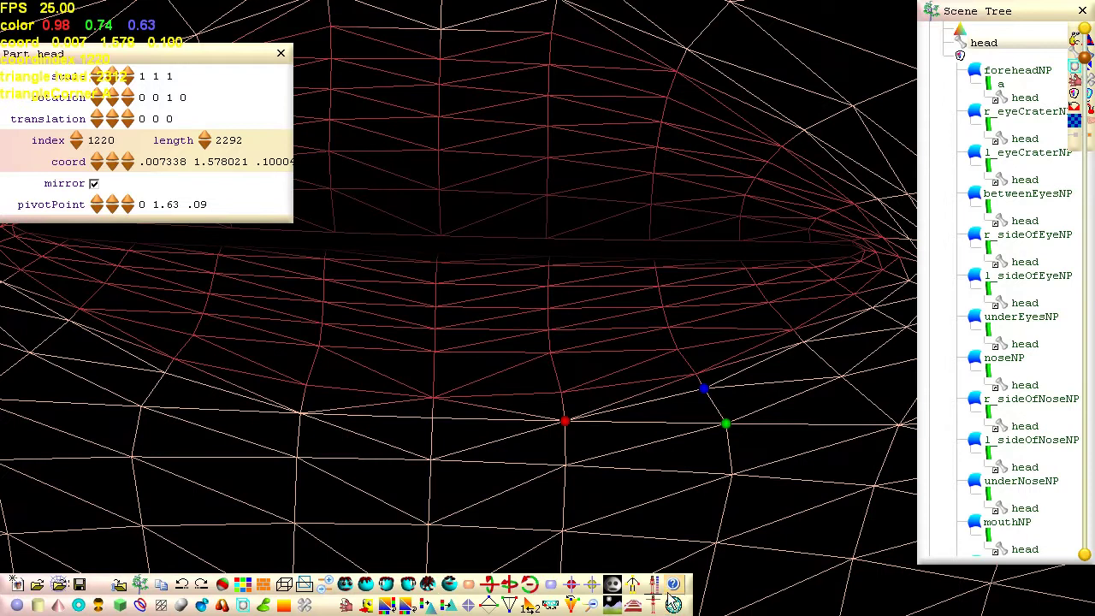
# Step: Pick a vertex on the lower lip, show the colour palette and sample the skin colour .98 .74 .63 from a vertex below the lip
pyautogui.click(554, 366)
pyautogui.moveTo(554, 366)
pyautogui.mouseDown()
pyautogui.moveTo(548, 335)
pyautogui.moveTo(552, 350)
pyautogui.mouseUp()
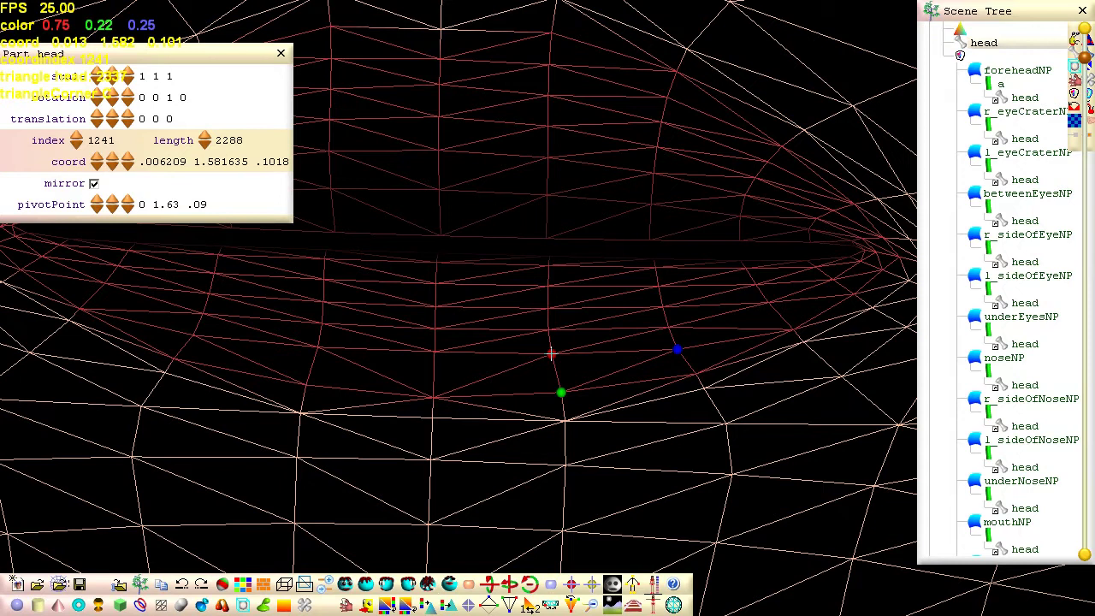
pyautogui.click(243, 585)
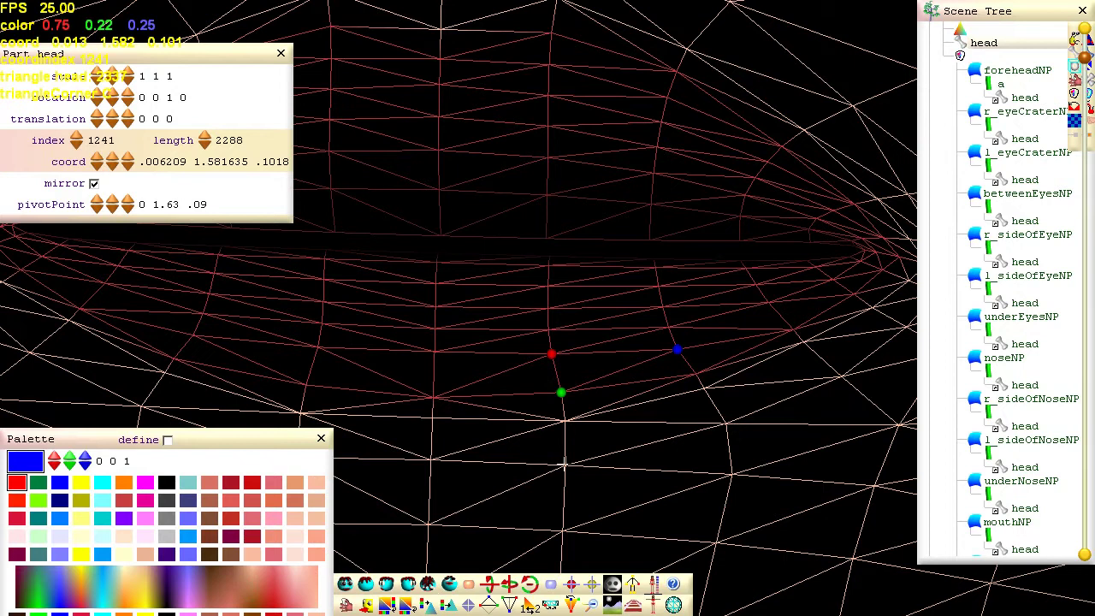
pyautogui.click(564, 463)
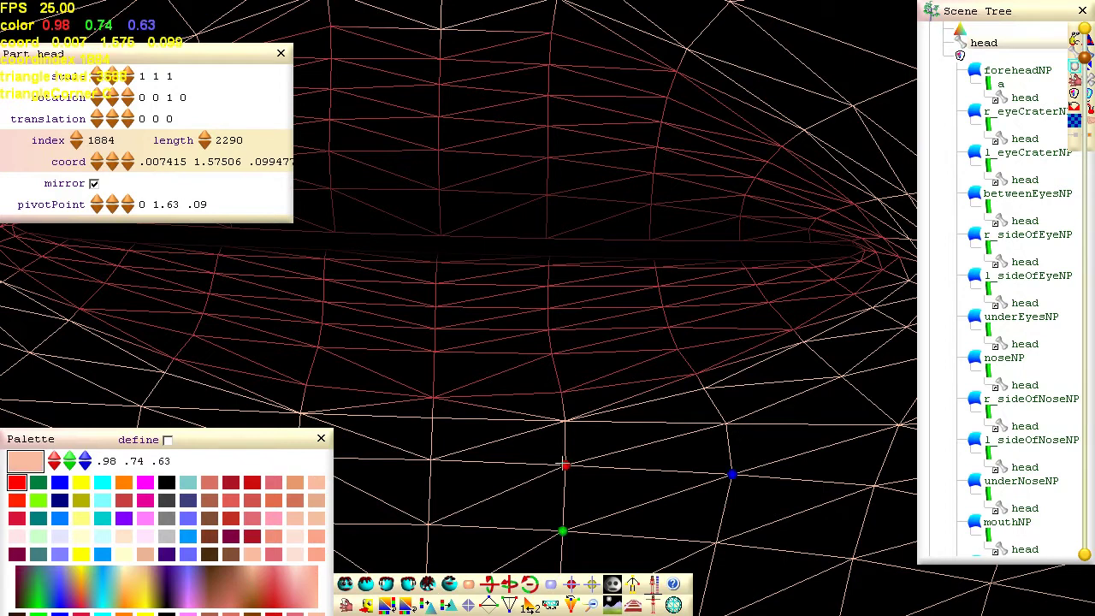
# Step: Recolour the vertices along the lower lip's bottom edge, from the middle toward the mouth corner, with the sampled skin colour
pyautogui.click(433, 397)
pyautogui.click(563, 392)
pyautogui.click(696, 373)
pyautogui.click(695, 373)
pyautogui.click(784, 330)
pyautogui.click(784, 330)
pyautogui.click(676, 349)
pyautogui.click(676, 349)
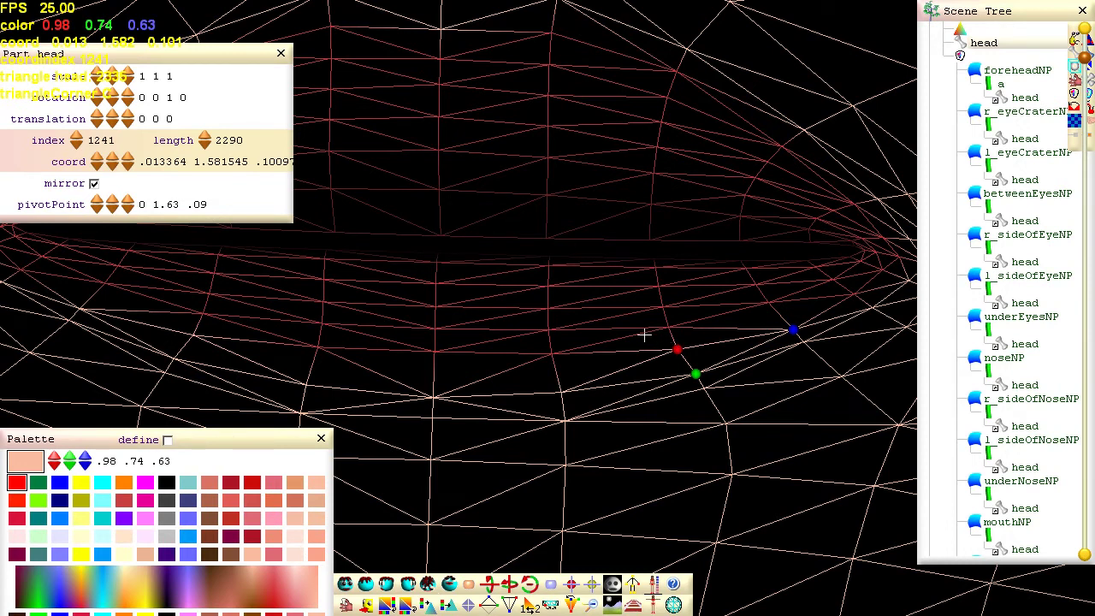
# Step: Pick a red lip vertex, recolour the lips blue (0 0 1) and return to shaded display
pyautogui.click(436, 282)
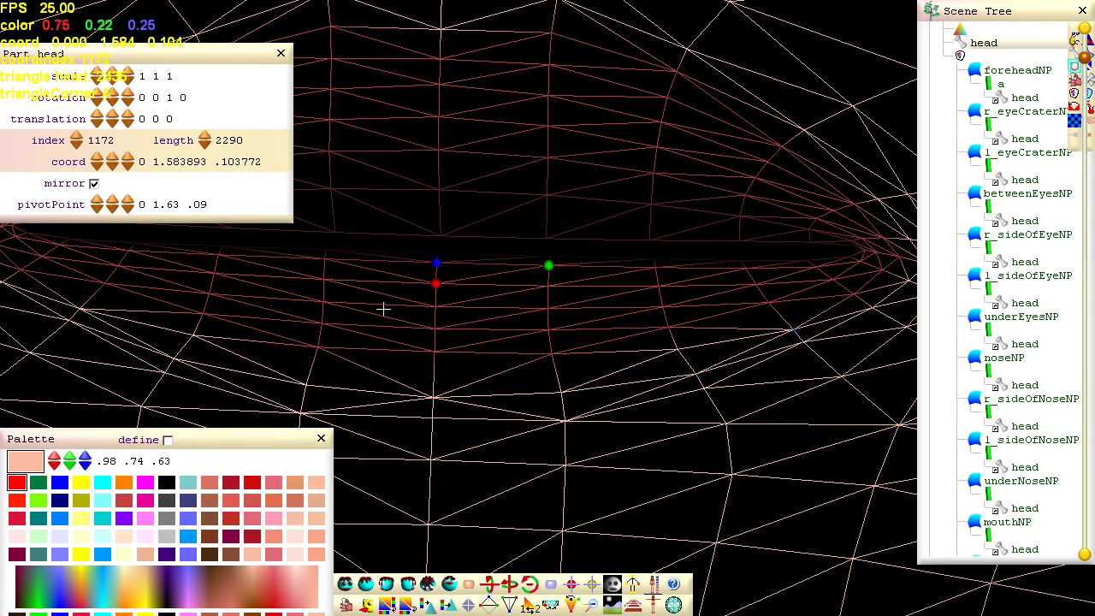
pyautogui.click(59, 483)
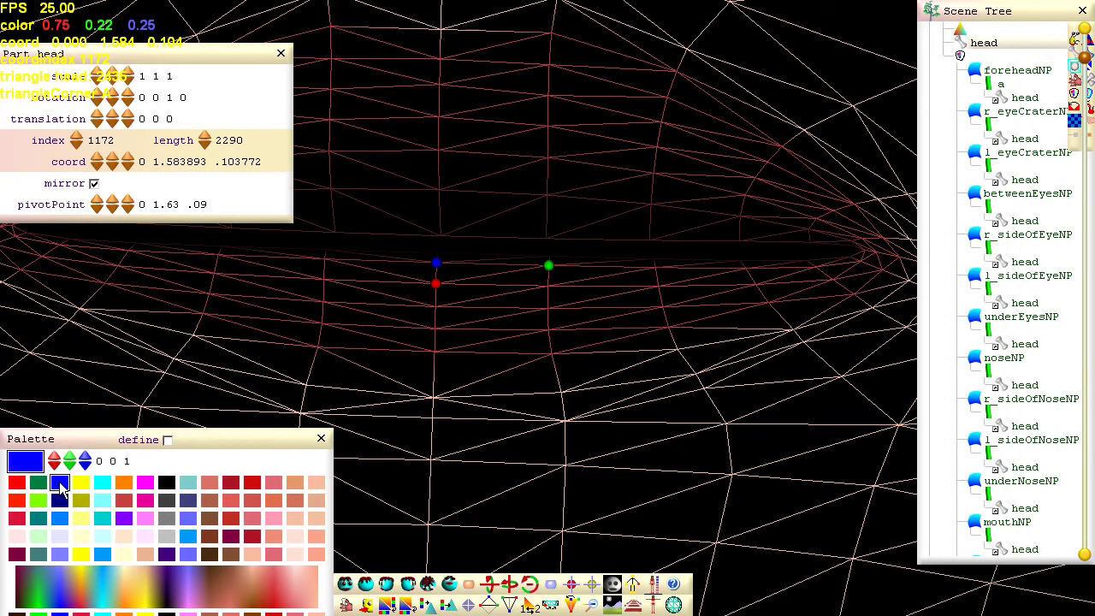
pyautogui.click(59, 481)
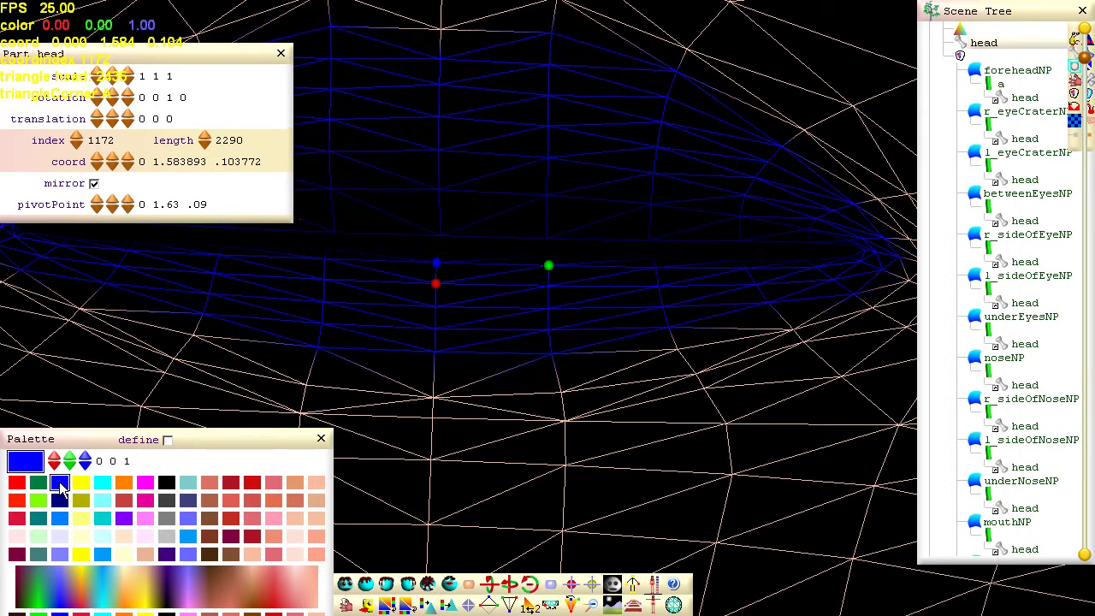
pyautogui.click(673, 605)
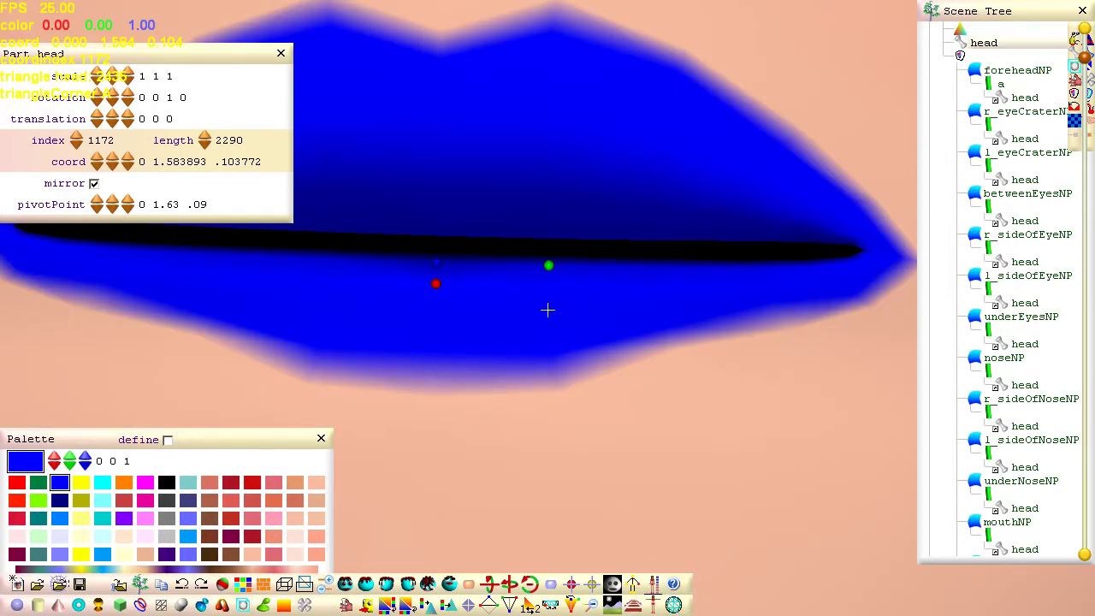
# Step: Show the NURBS cages and pull mouthNP control points of the upper and lower lips forward in side view
pyautogui.scroll(-5, 547, 308)
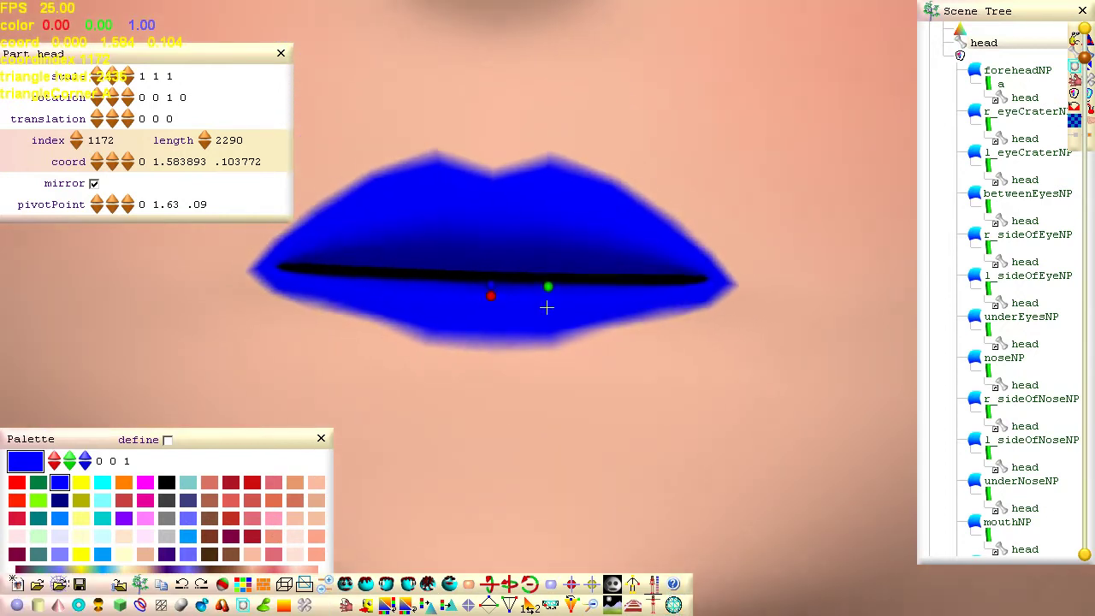
pyautogui.press('Left')
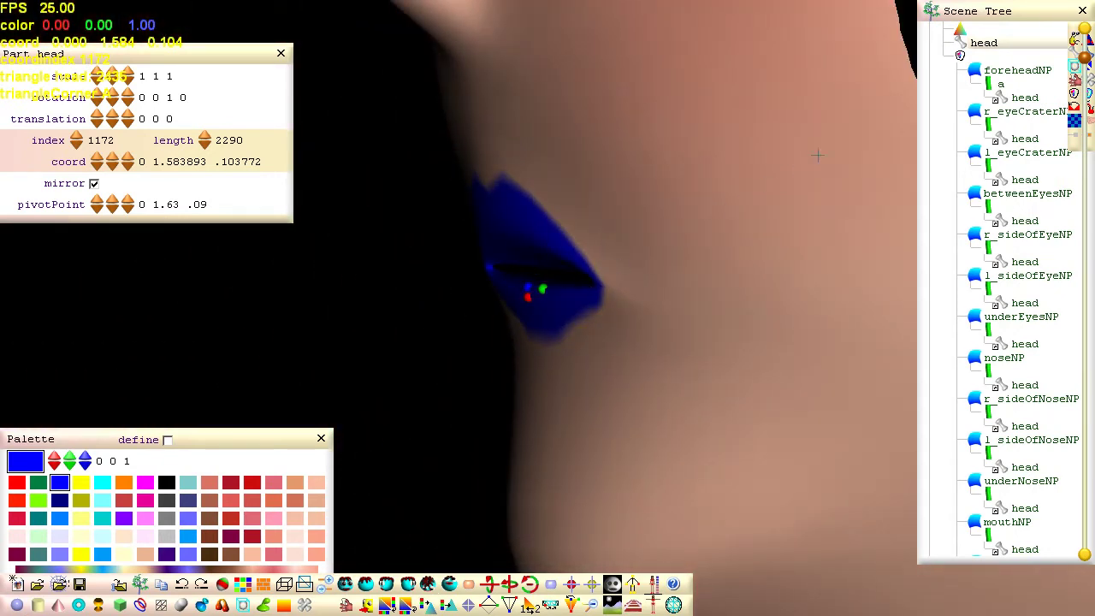
pyautogui.click(977, 72)
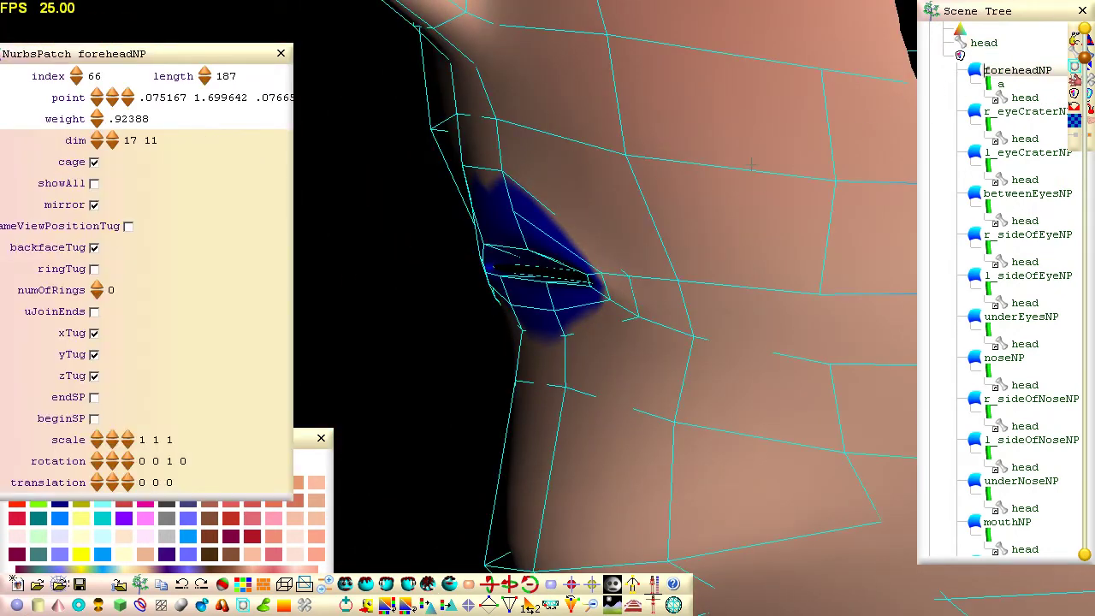
pyautogui.moveTo(500, 274); pyautogui.dragTo(476, 311)
pyautogui.moveTo(482, 242); pyautogui.dragTo(465, 252)
pyautogui.moveTo(513, 211); pyautogui.dragTo(495, 217)
# Step: Reshape the lower lip by moving mouthNP points 41 and 26
pyautogui.press('Left')
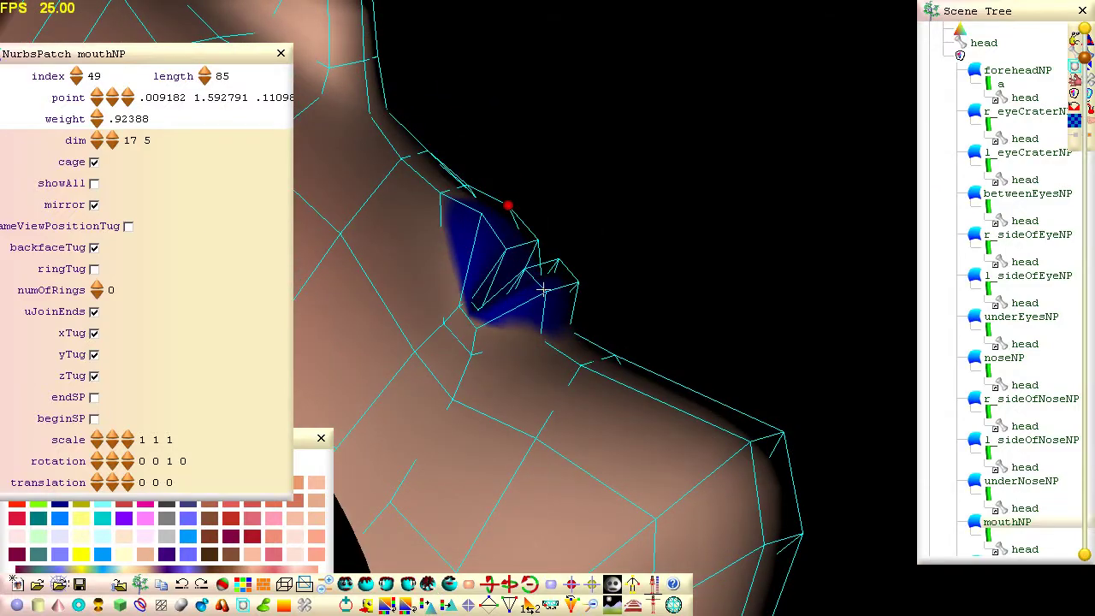
pyautogui.moveTo(544, 291); pyautogui.dragTo(552, 311)
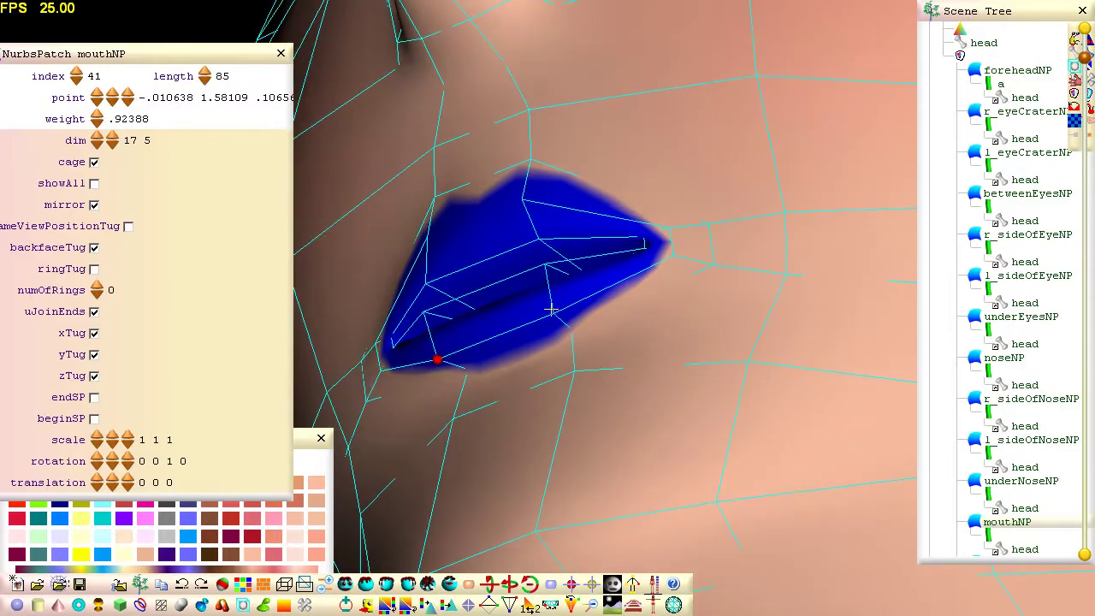
pyautogui.click(569, 348)
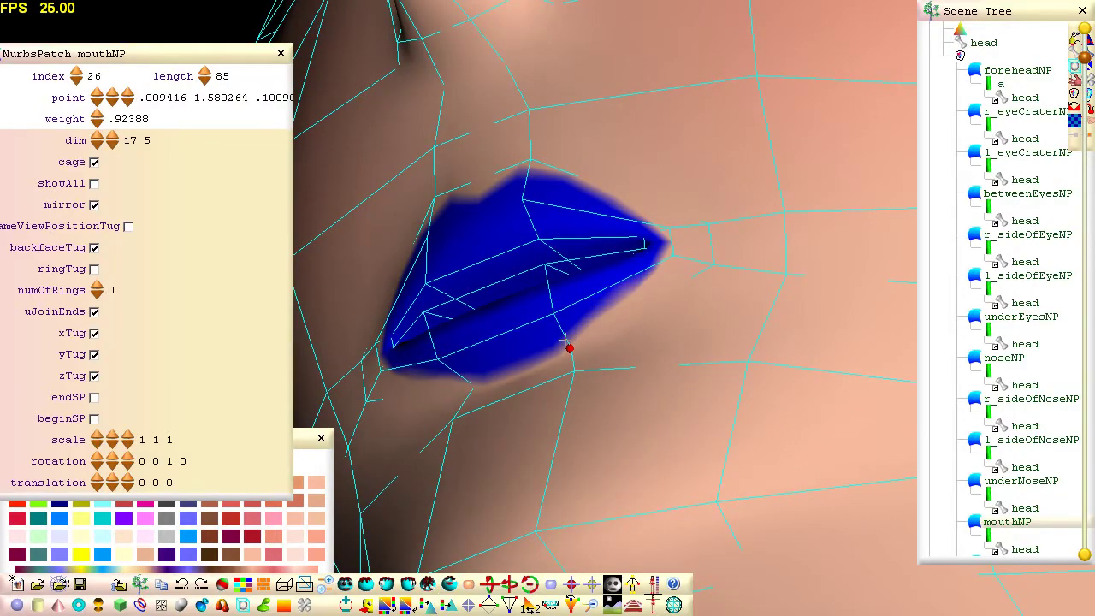